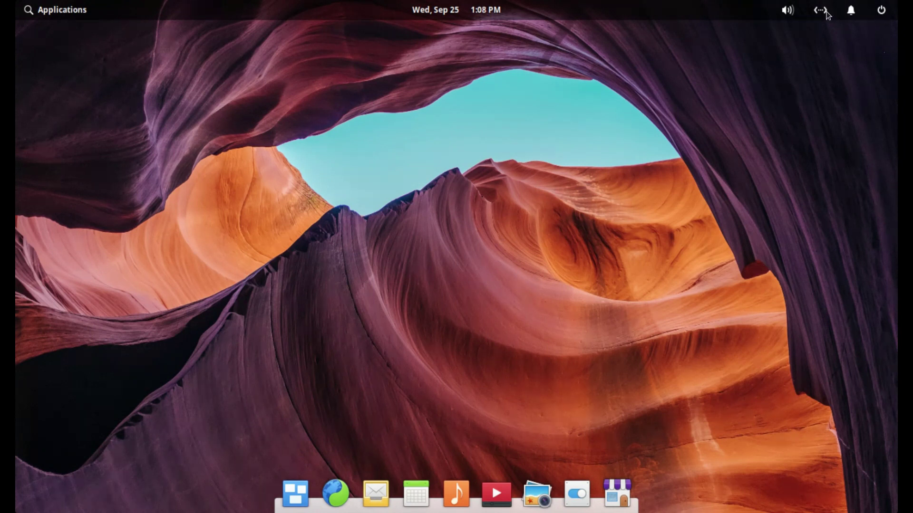
Glance at the volume and music popover and the September calendar, then open the Applications menu
click(784, 14)
click(786, 13)
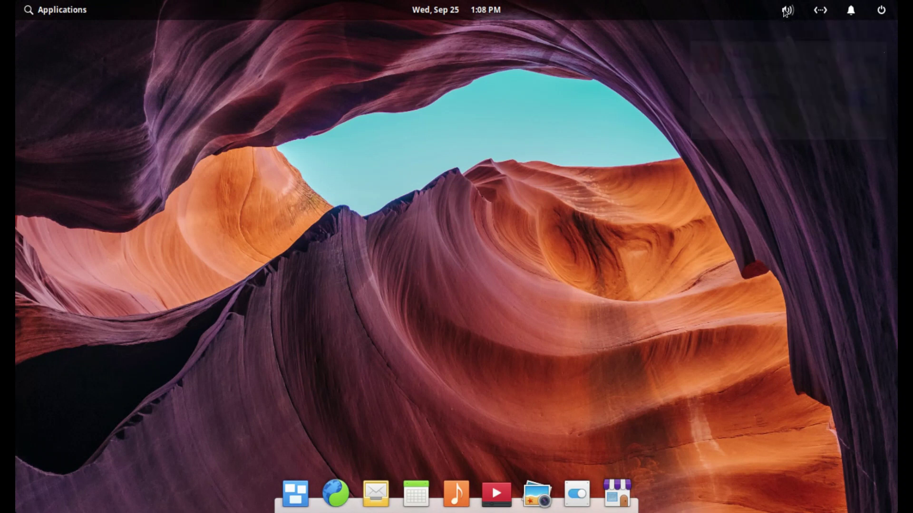
click(477, 15)
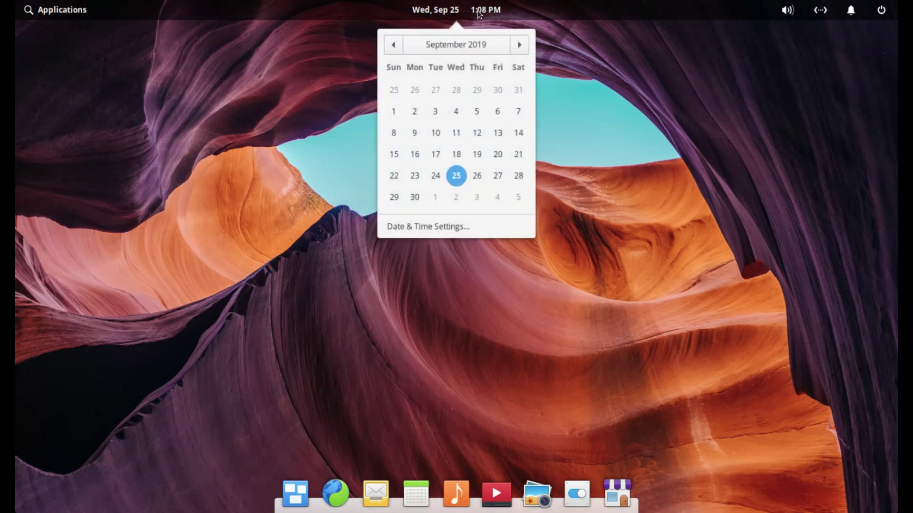
click(477, 13)
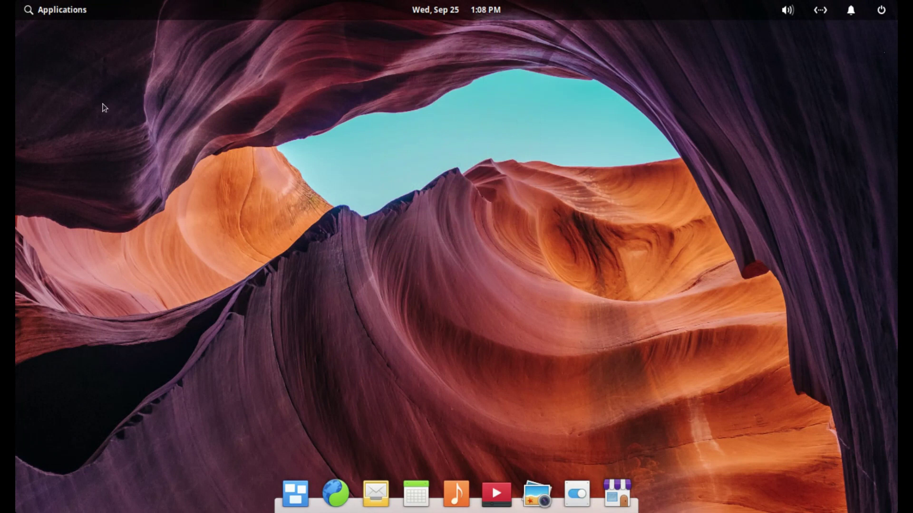
click(64, 11)
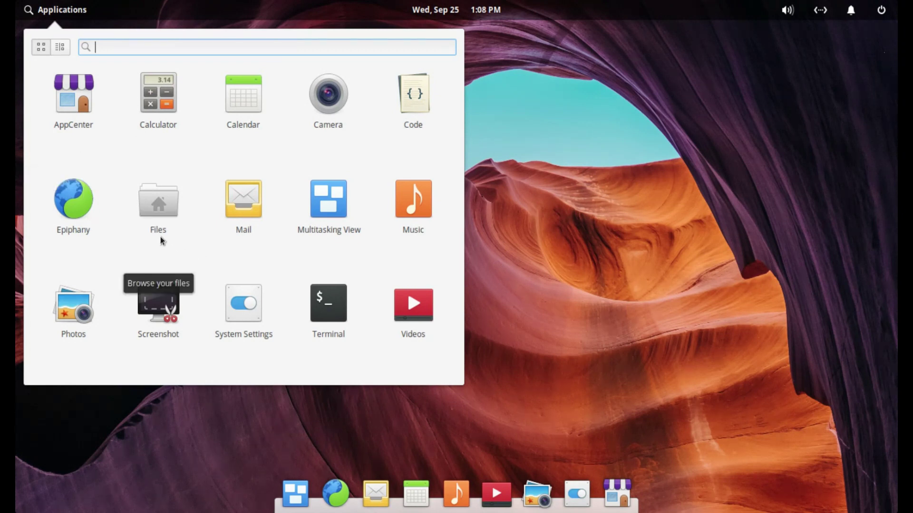
Launch Files to the Home folder, maximize the window, then restore its size
click(158, 209)
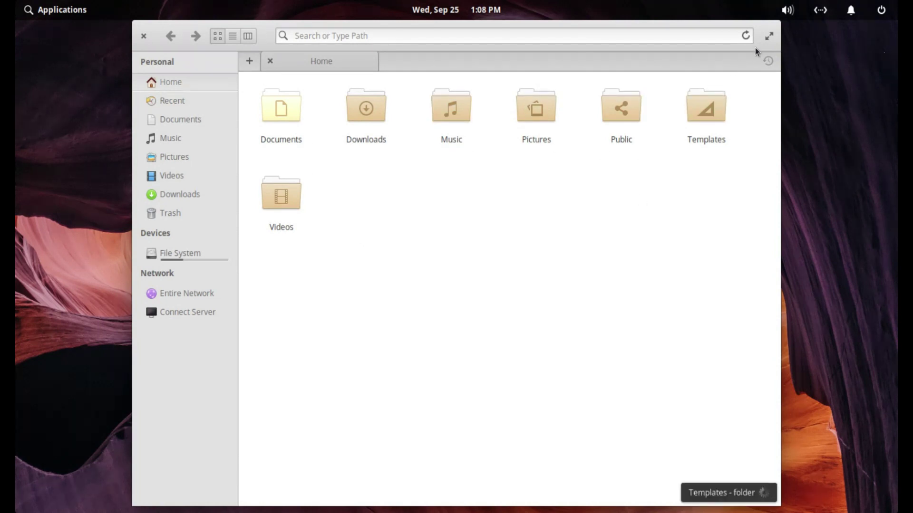
click(772, 37)
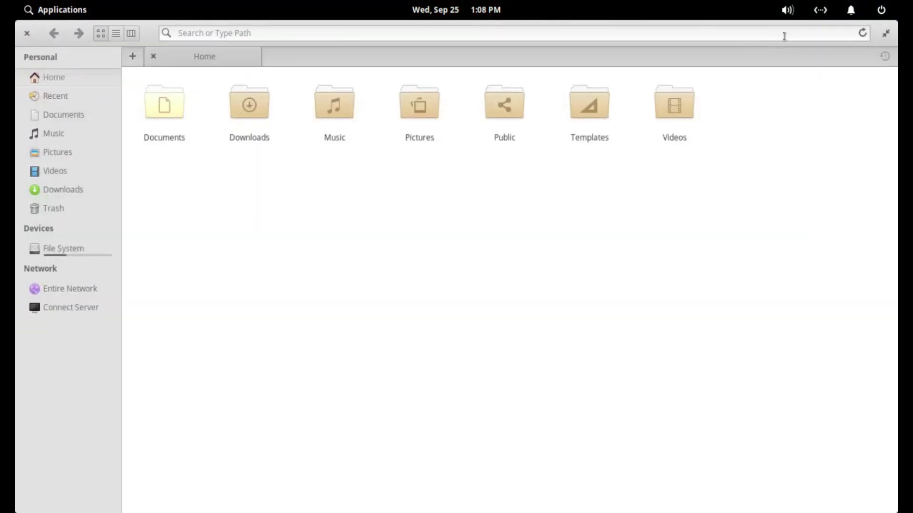
click(885, 34)
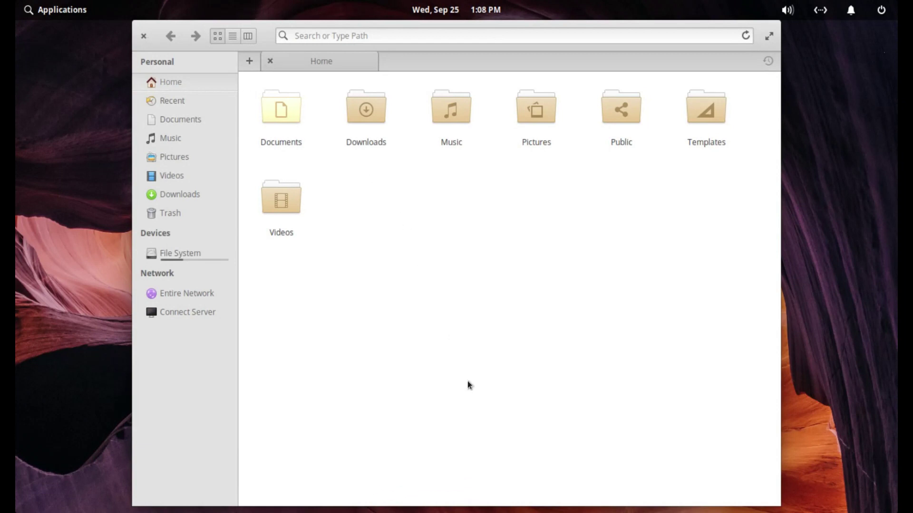
Minimize Files from the header menu, restore it from the dock, then close it
right_click(265, 31)
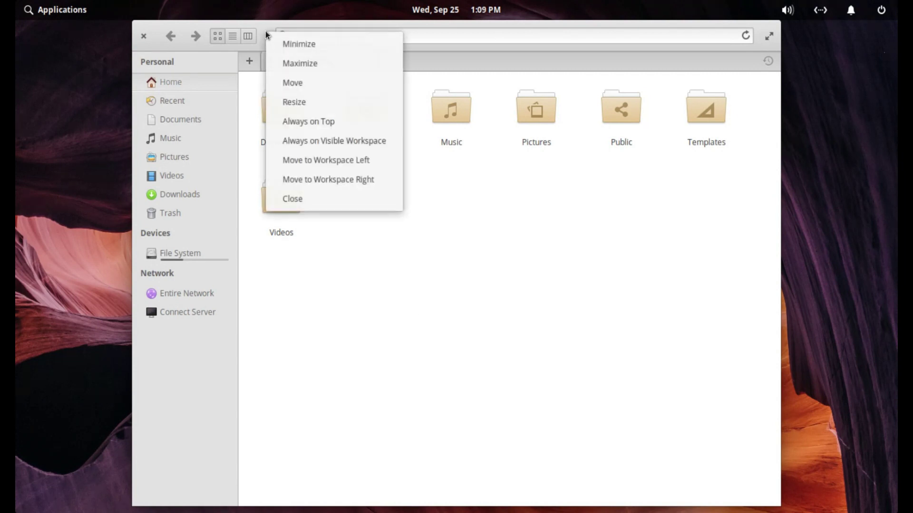
click(281, 44)
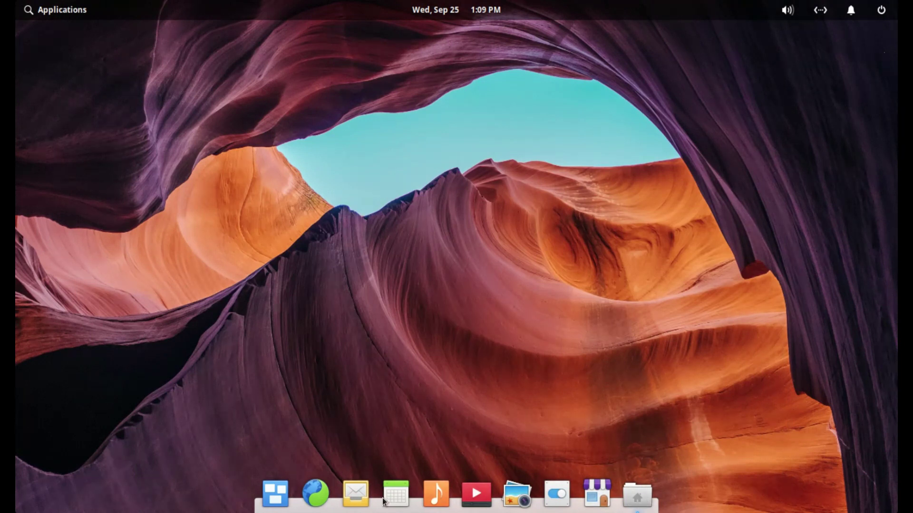
click(637, 495)
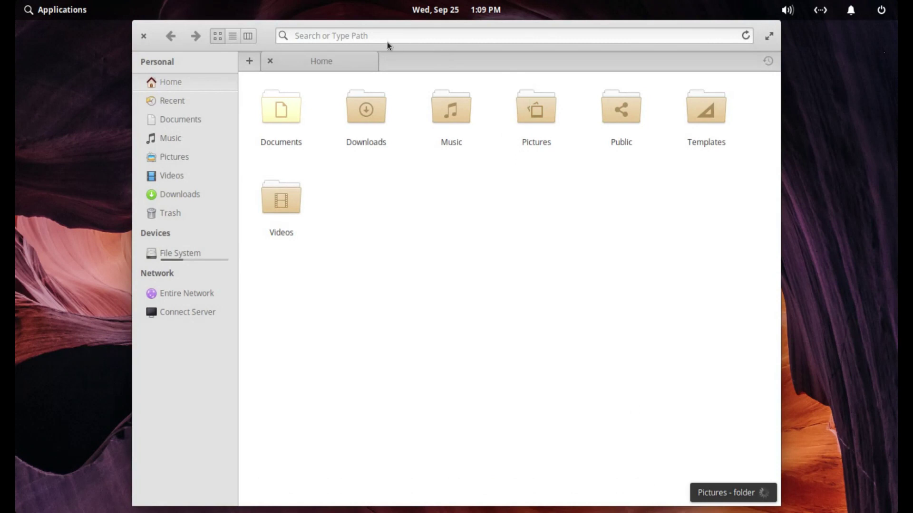
click(143, 37)
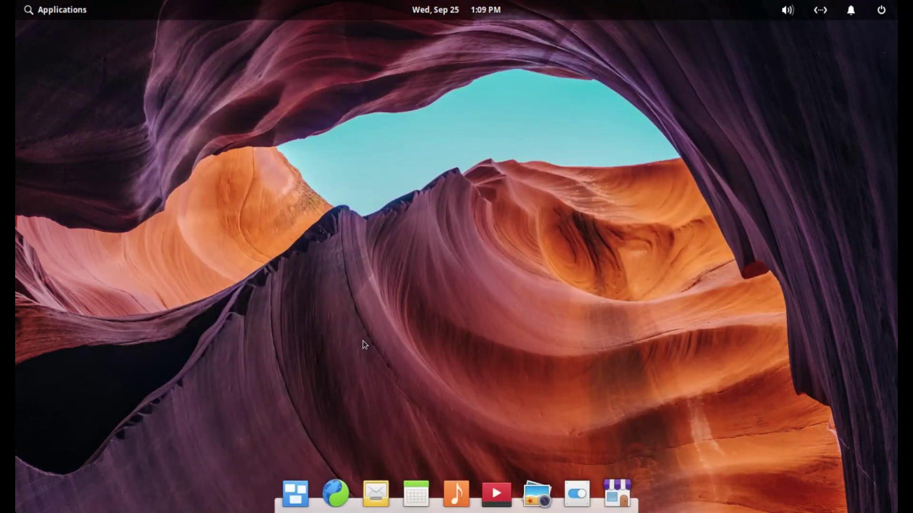
Launch Mail, cancel the Welcome to Mail account setup, and reopen the Applications grid
click(79, 12)
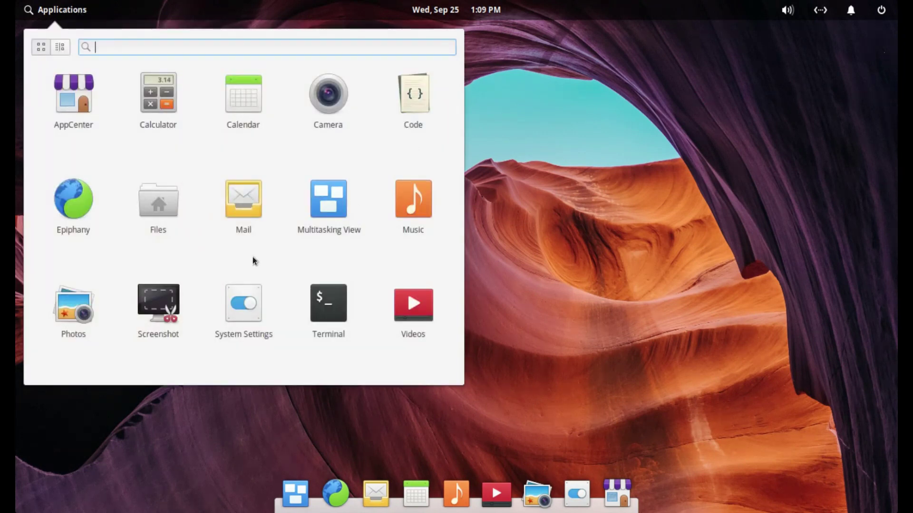
click(244, 216)
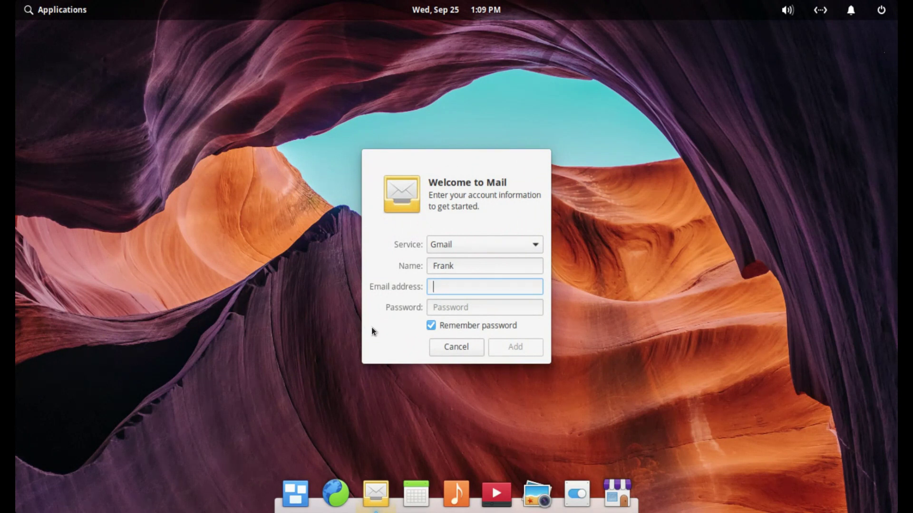
click(459, 346)
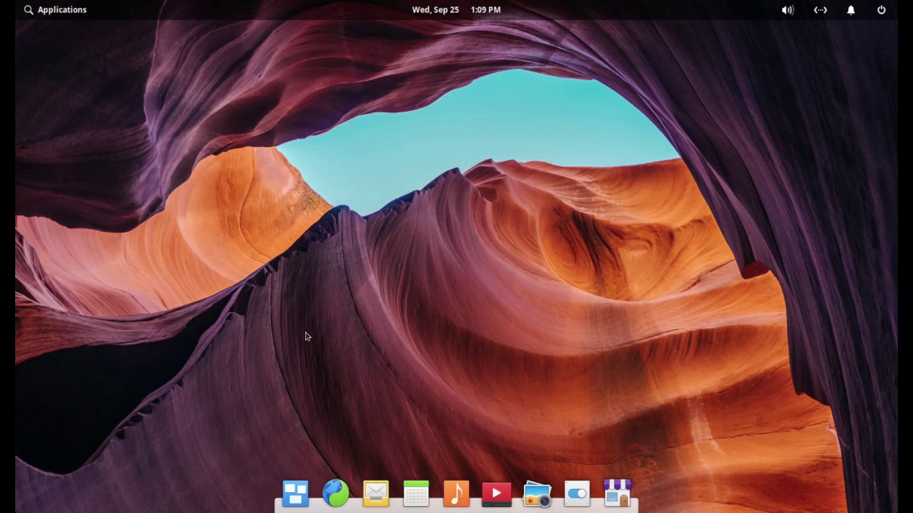
click(67, 14)
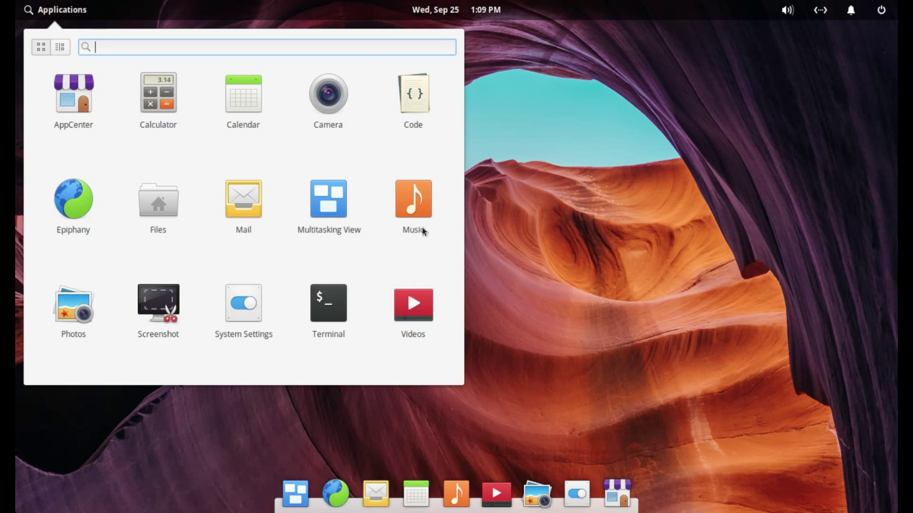
click(420, 209)
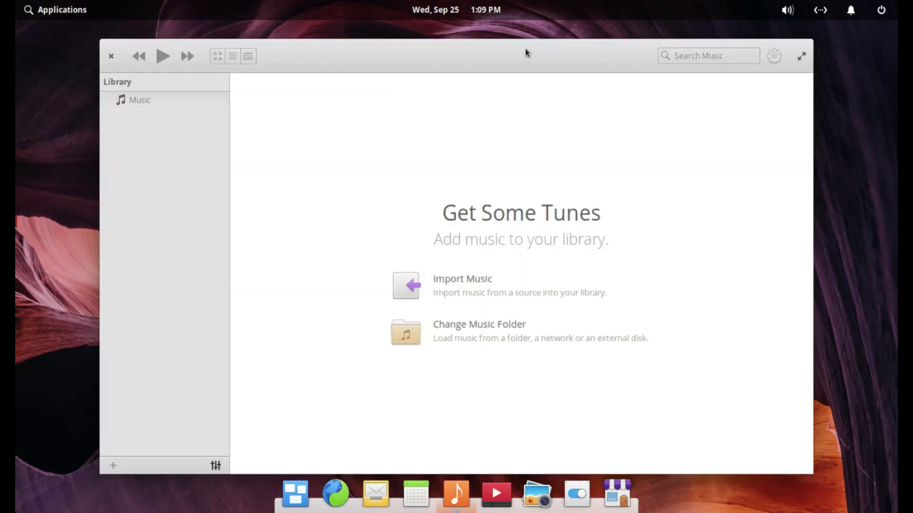
drag(525, 52, 516, 34)
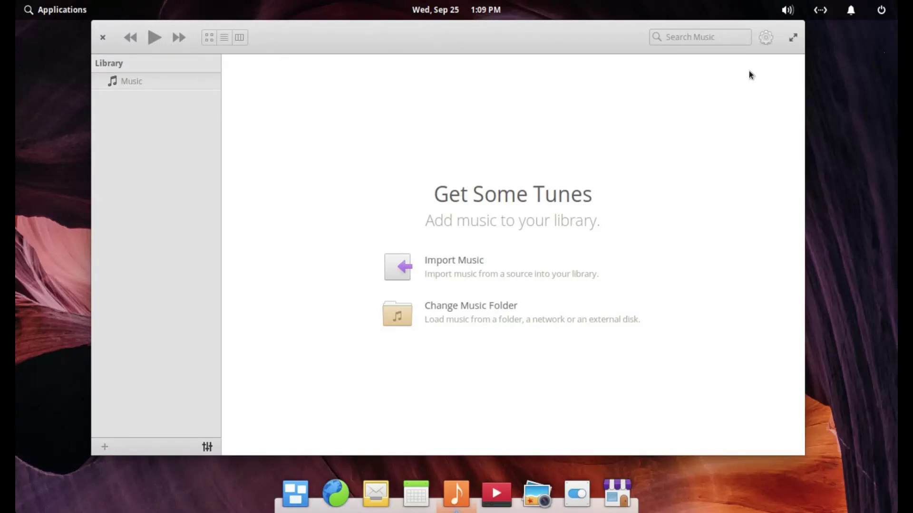
click(767, 38)
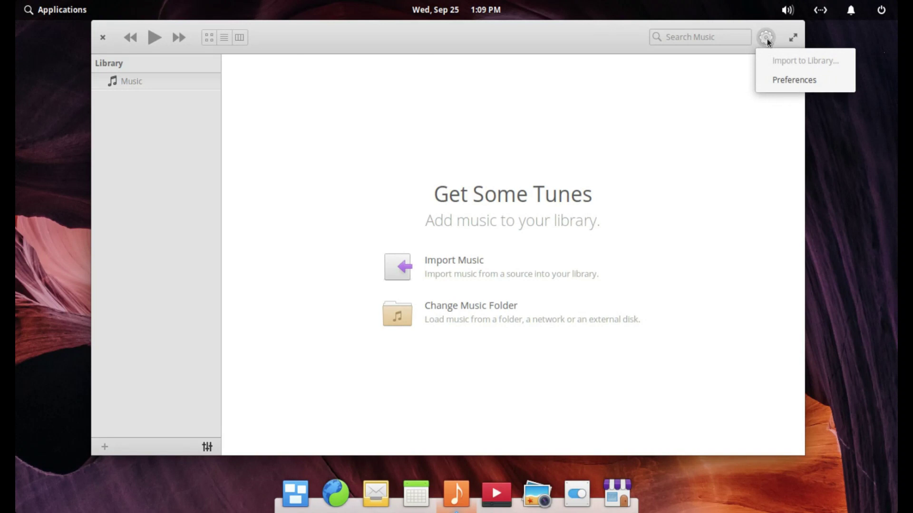
click(769, 84)
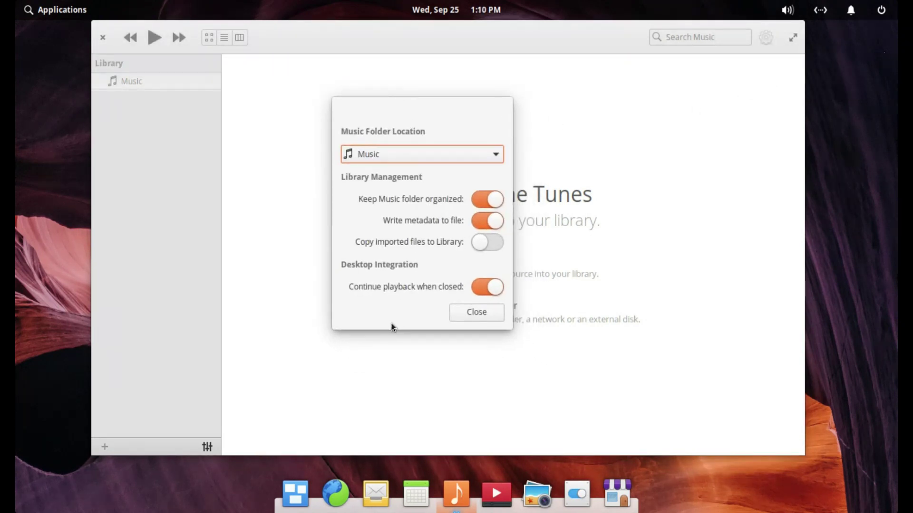
click(472, 317)
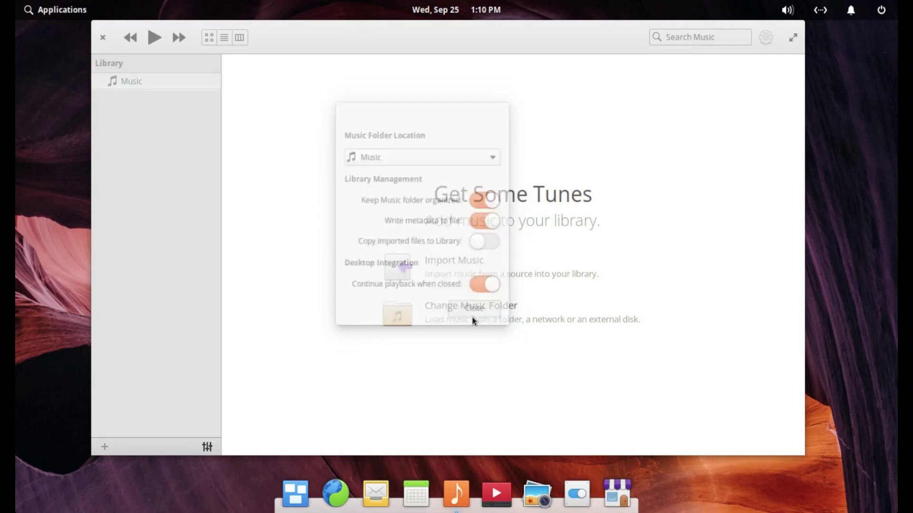
click(104, 38)
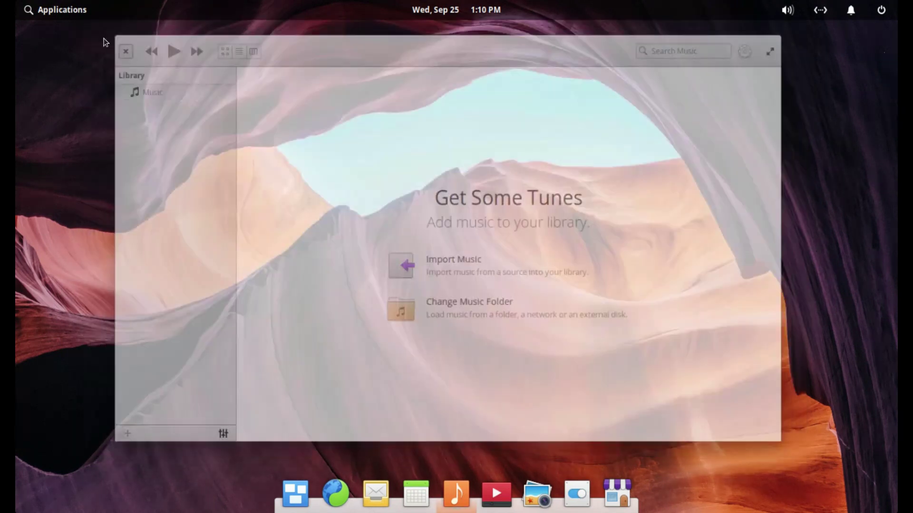
click(71, 9)
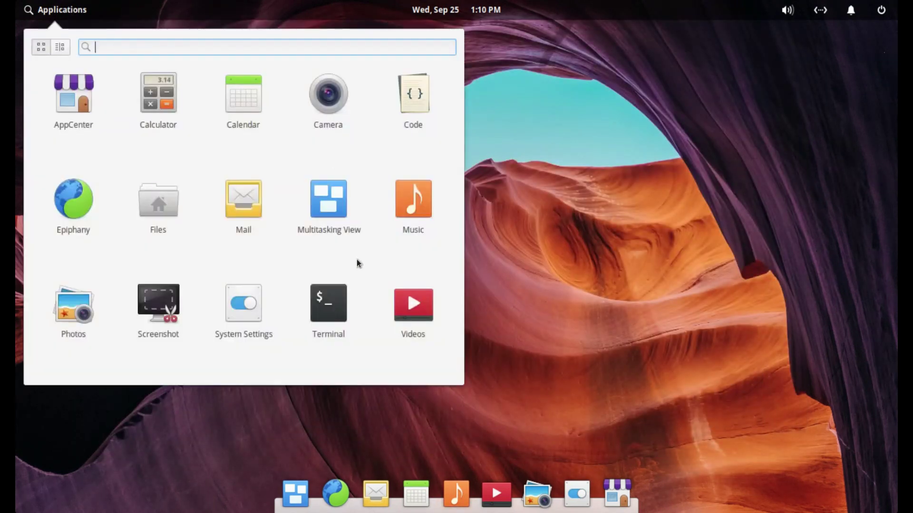
Open Photos to its empty library, close it, and launch System Settings from Applications
click(73, 300)
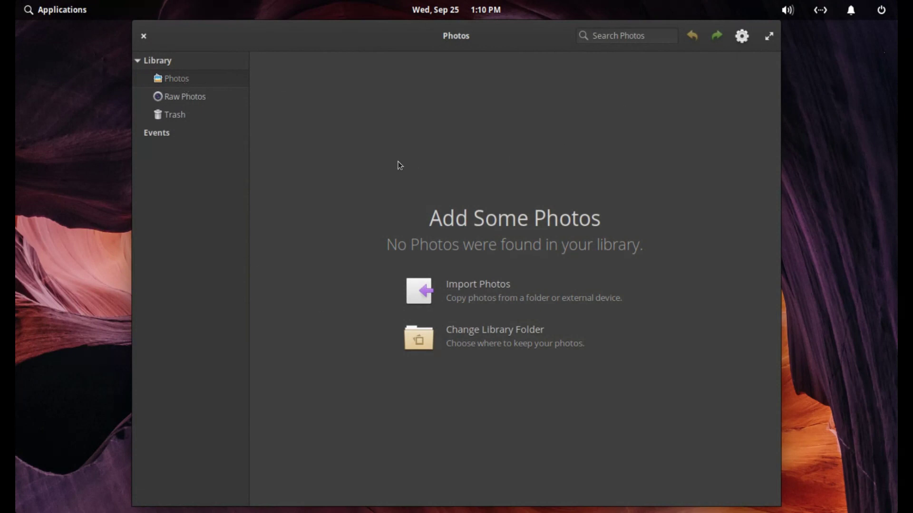
click(144, 36)
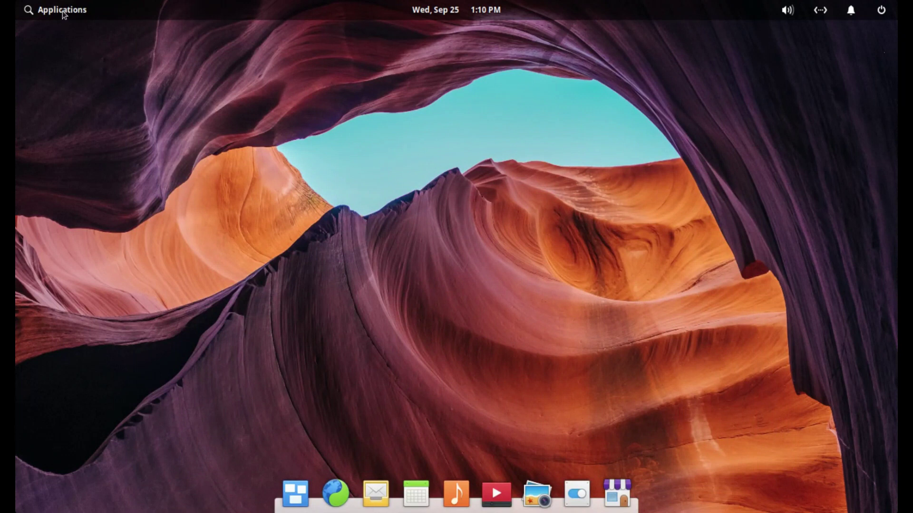
click(62, 12)
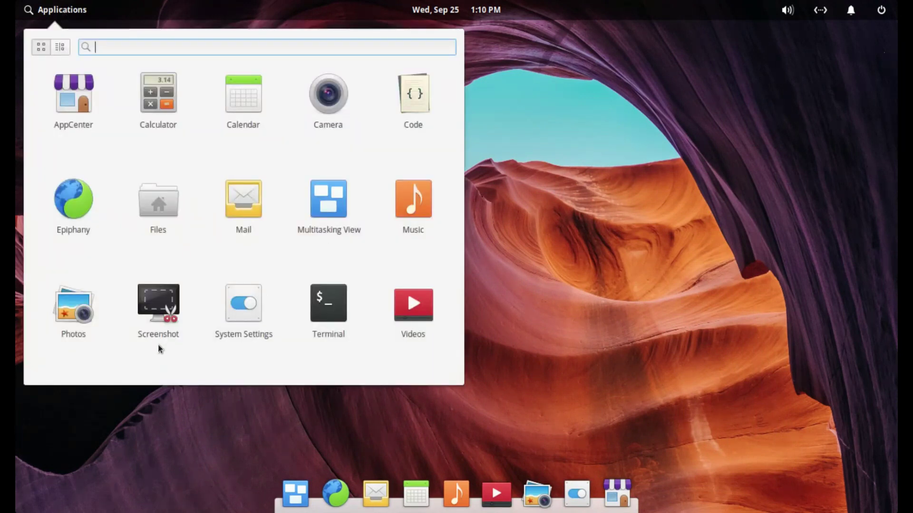
click(243, 305)
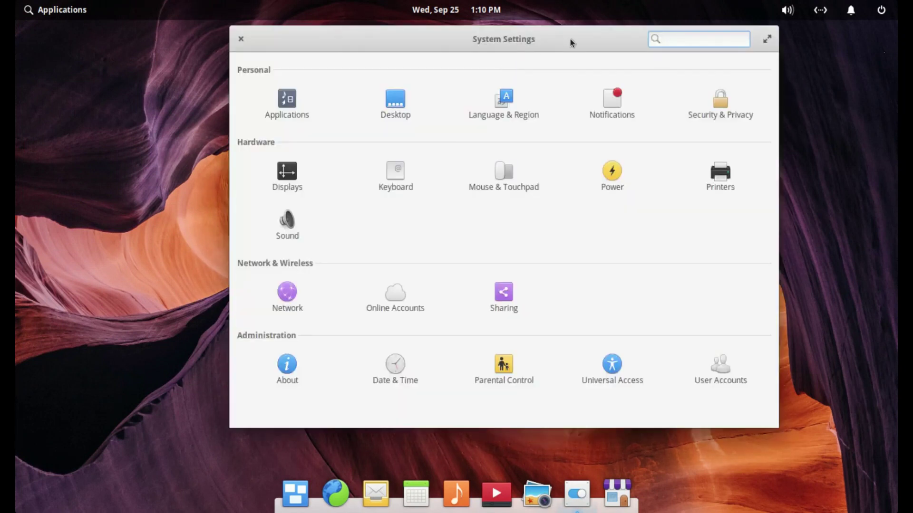
In Desktop settings, choose the snowy mountain photo as wallpaper
drag(569, 38, 489, 34)
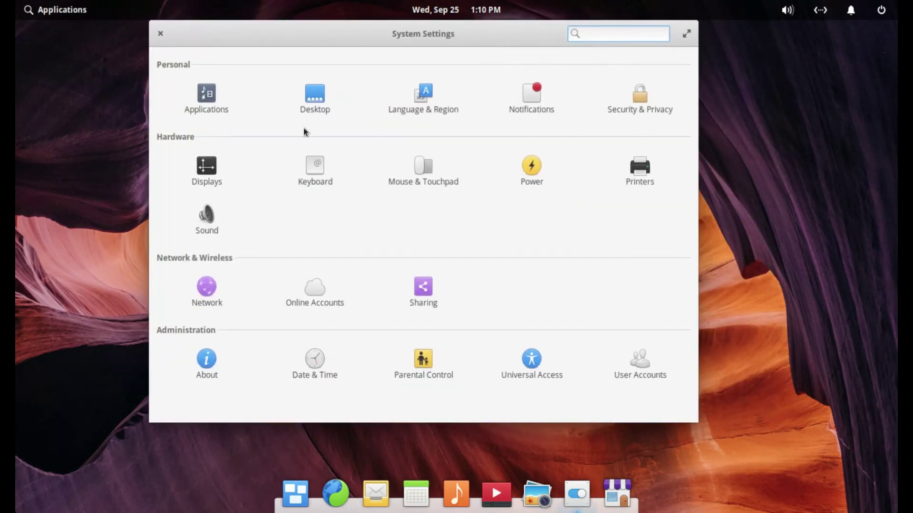
click(312, 98)
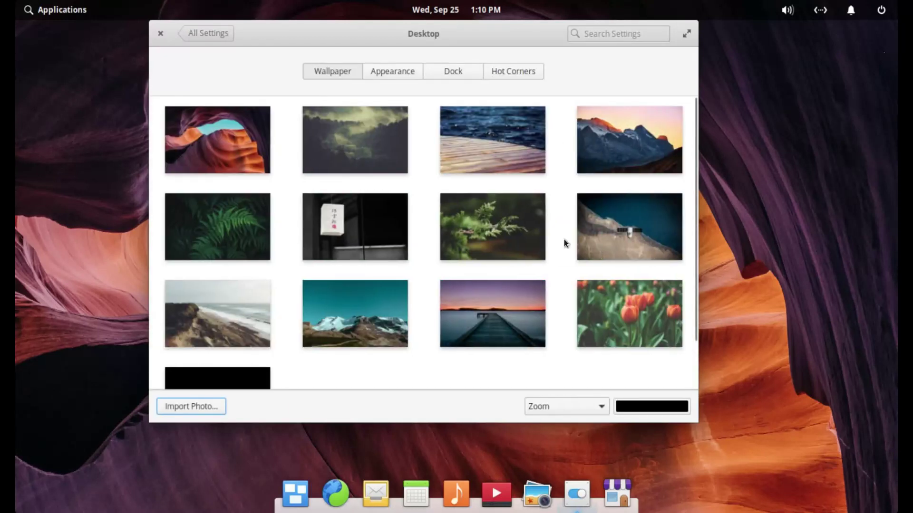
scroll(515, 227, down, 2)
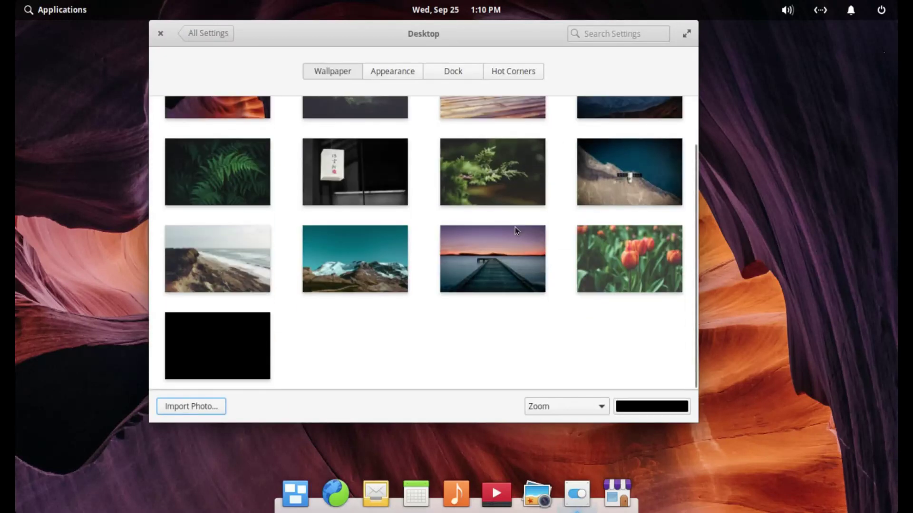
click(384, 248)
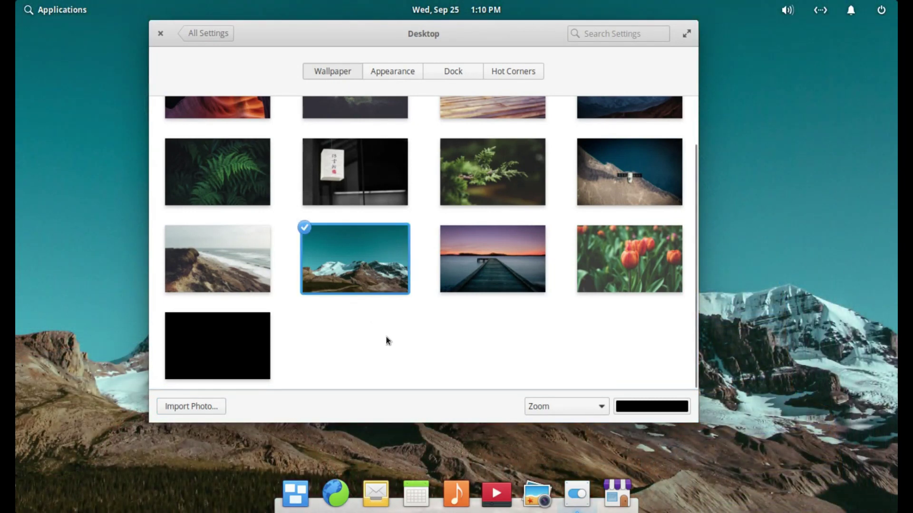
Browse Appearance, try Large and Small dock icons before leaving Normal, view Hot Corners, return to All Settings
click(391, 70)
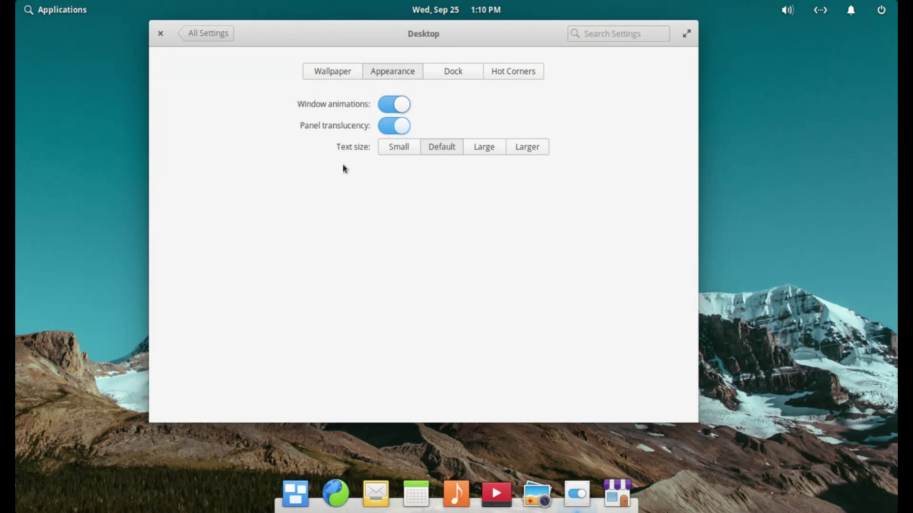
click(462, 75)
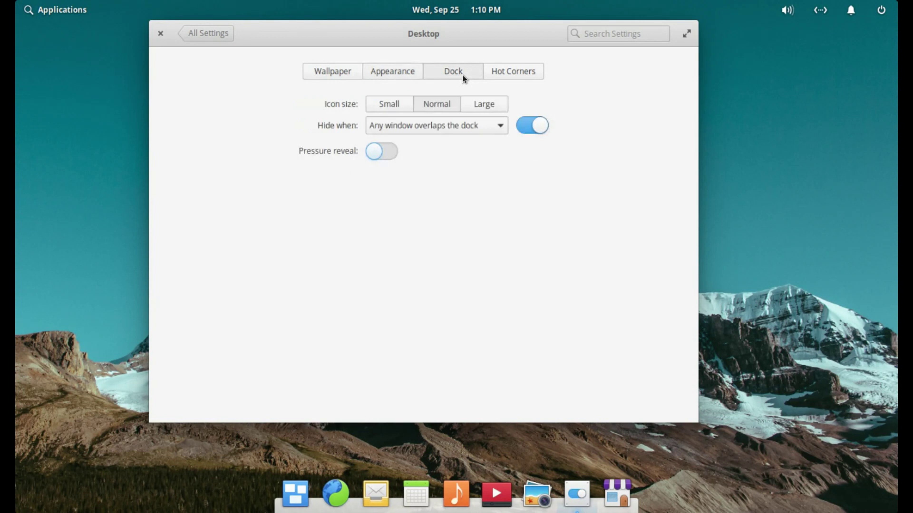
click(492, 107)
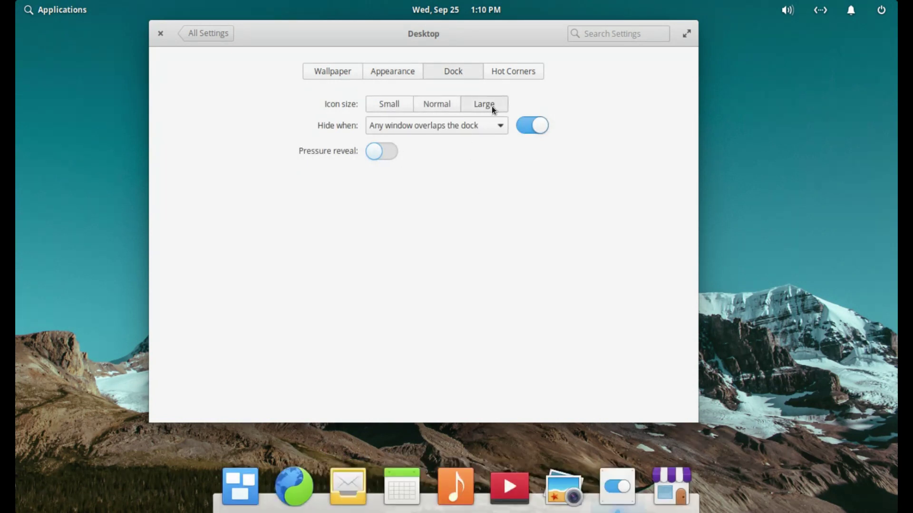
click(438, 104)
click(392, 106)
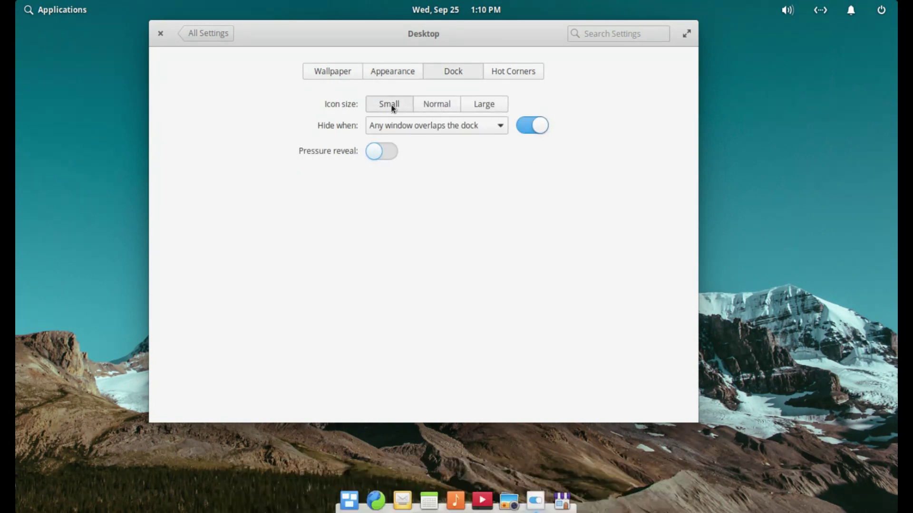
click(429, 109)
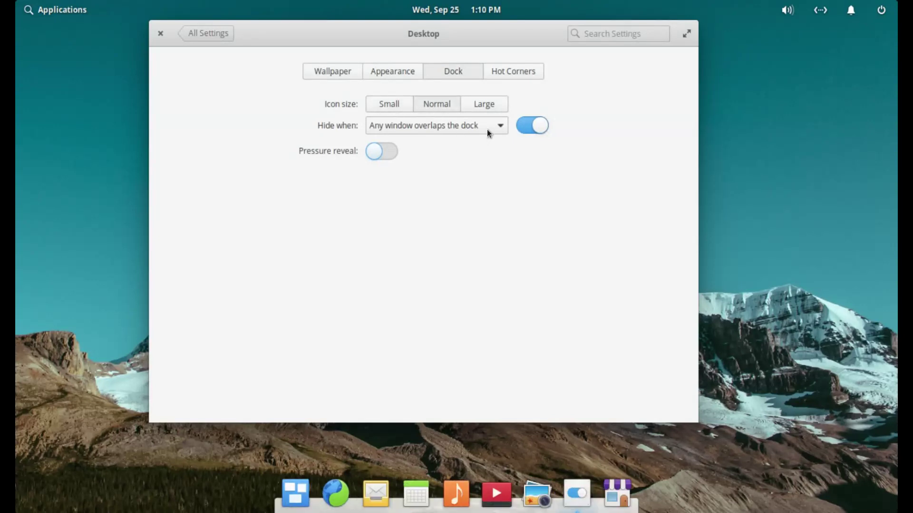
click(517, 74)
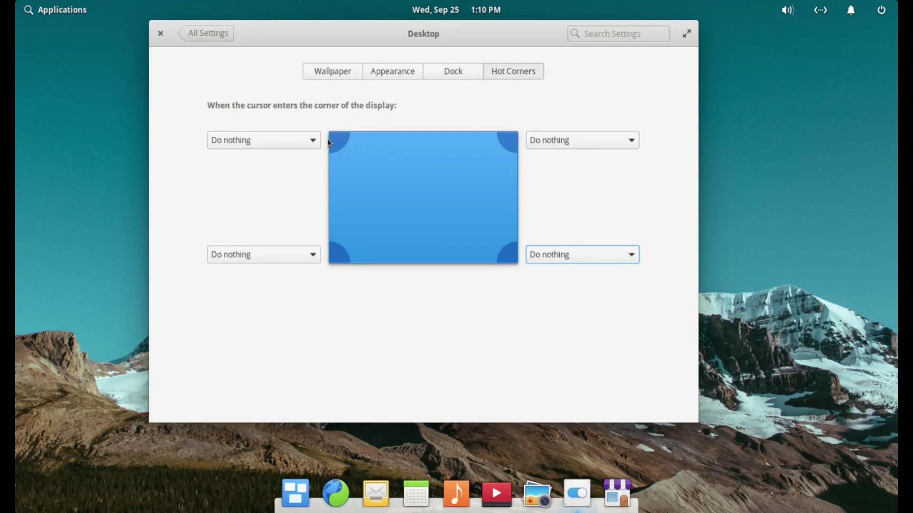
click(217, 33)
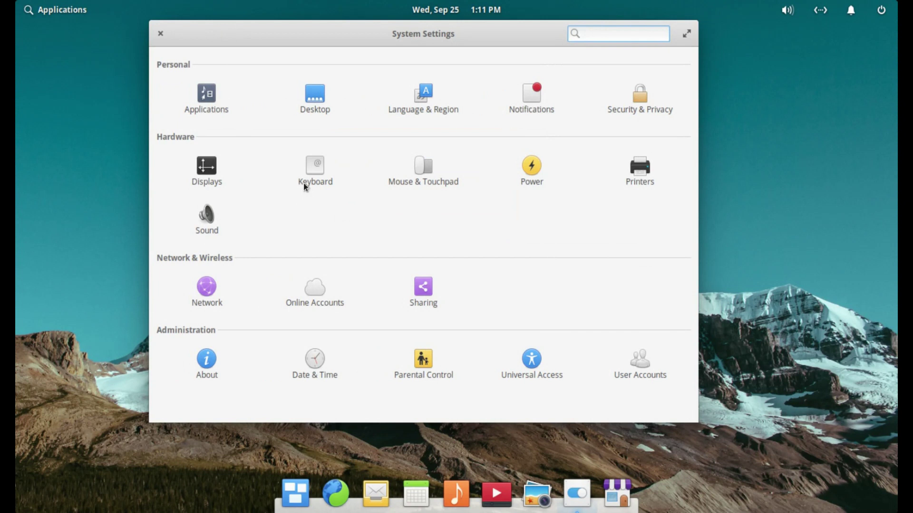
View the Power settings, go back, close System Settings, and open the Applications launcher
click(535, 170)
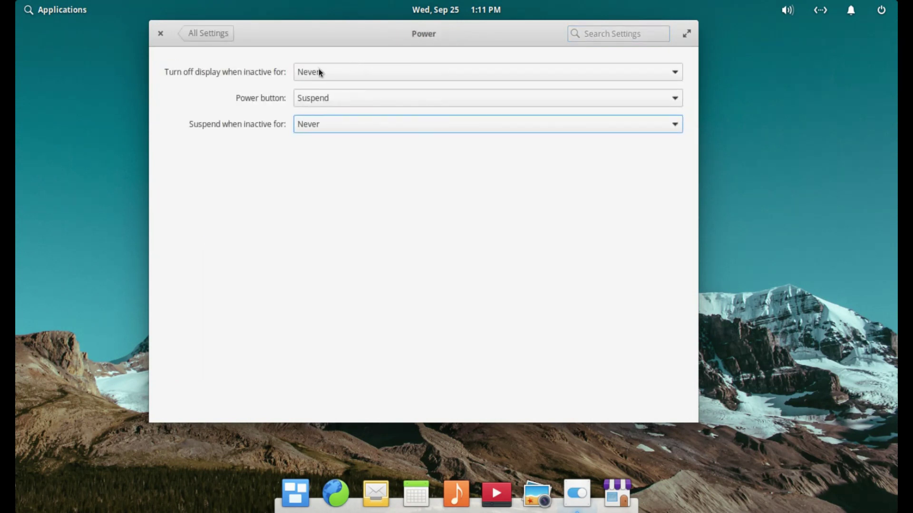
click(204, 33)
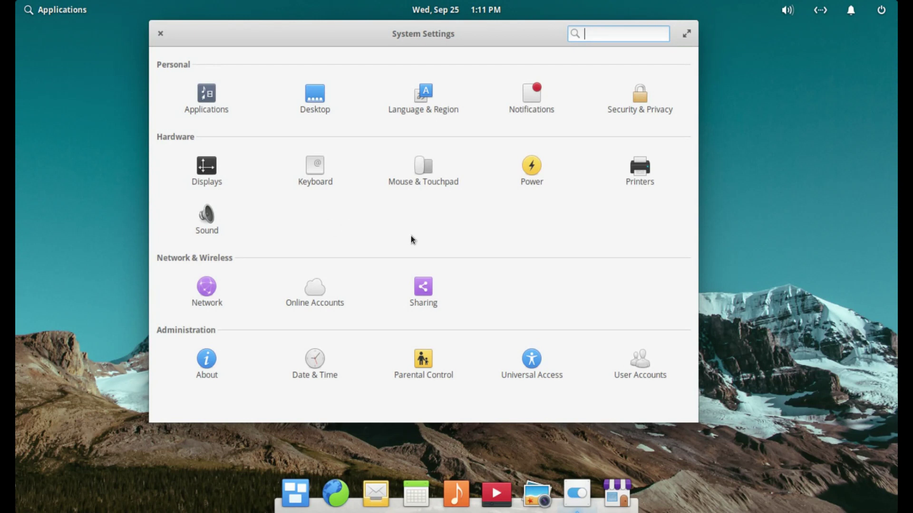
mouse_move(492, 25)
mouse_down()
mouse_move(493, 59)
mouse_move(499, 38)
mouse_up()
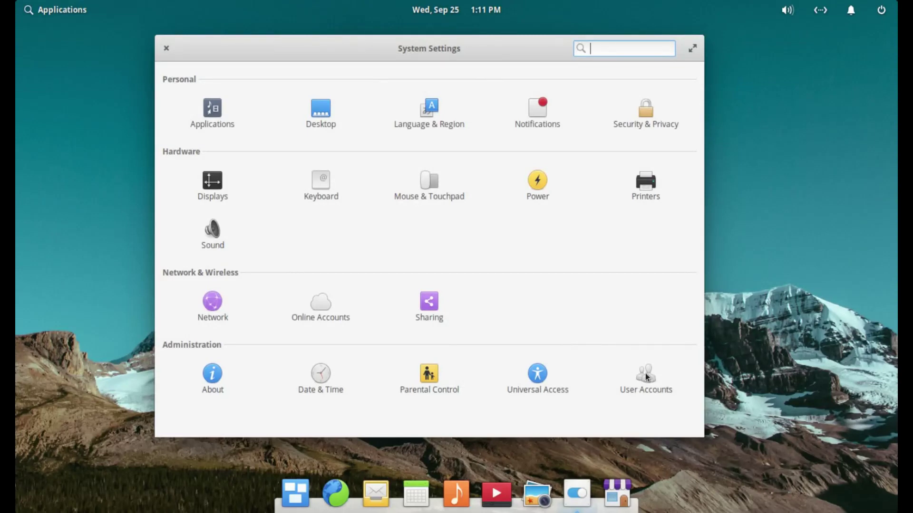
click(166, 49)
click(63, 10)
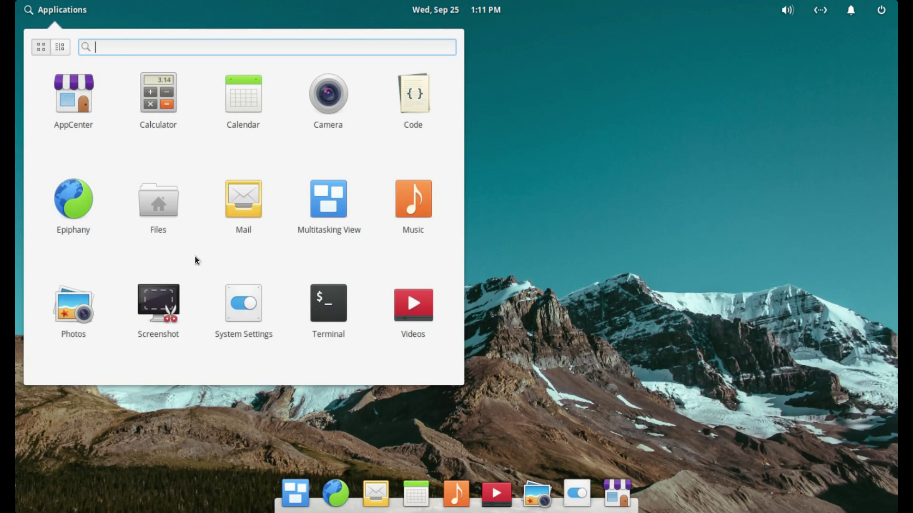
Launch Terminal in a centred window, zoom its text to 150%, and run uname -a
click(329, 299)
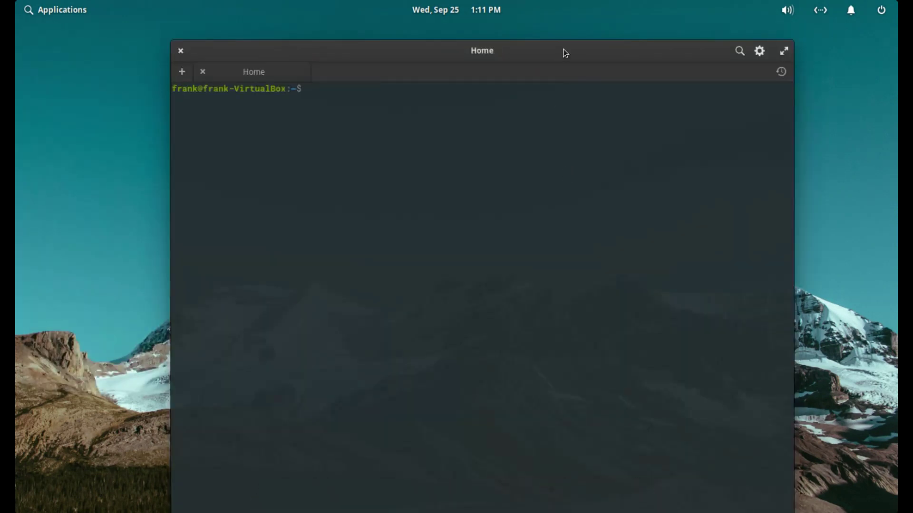
drag(563, 49, 542, 5)
drag(578, 34, 545, 33)
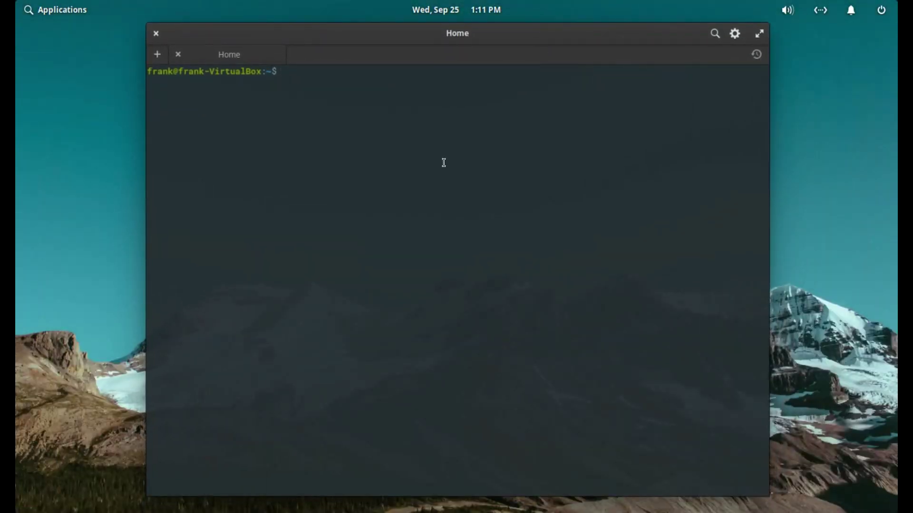
click(736, 34)
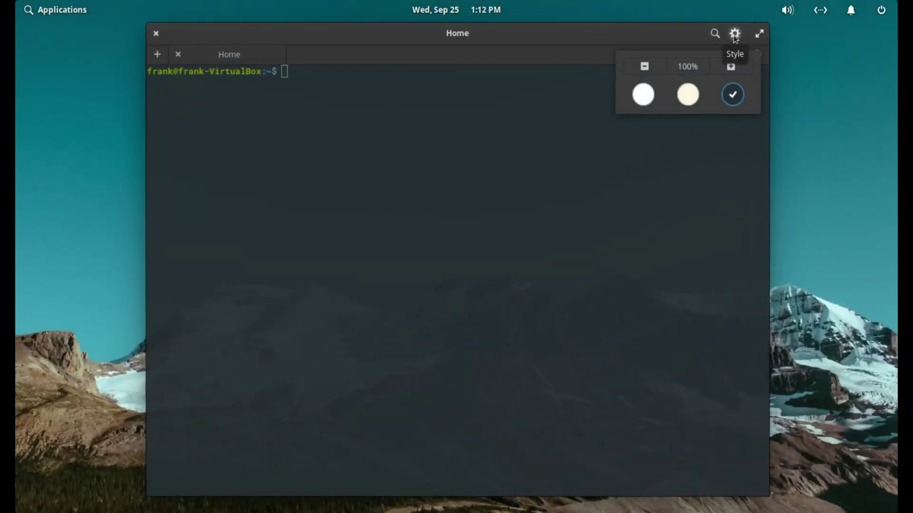
click(732, 67)
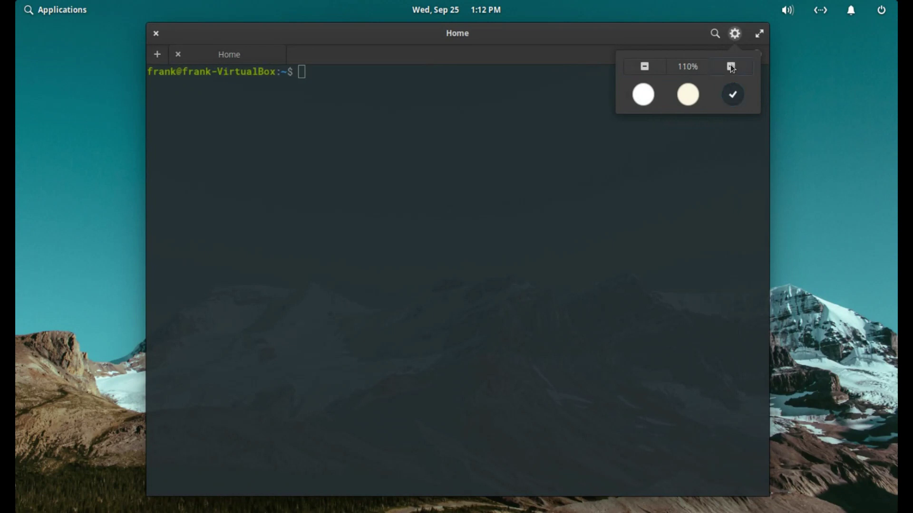
click(731, 67)
click(732, 67)
click(732, 67)
click(732, 67)
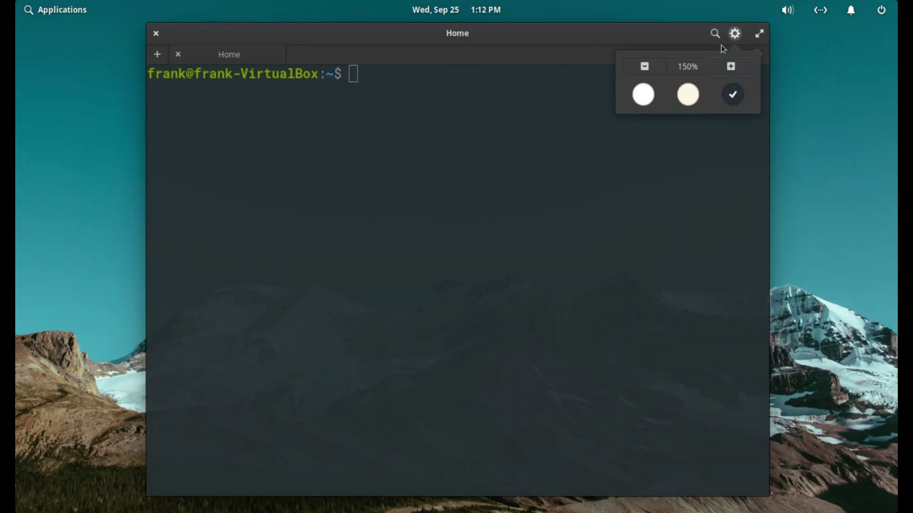
click(588, 166)
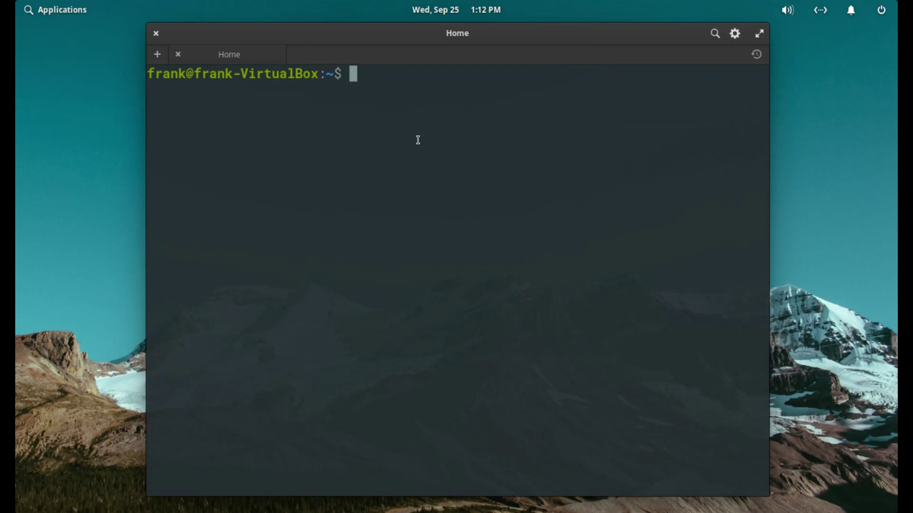
text(uname -a)
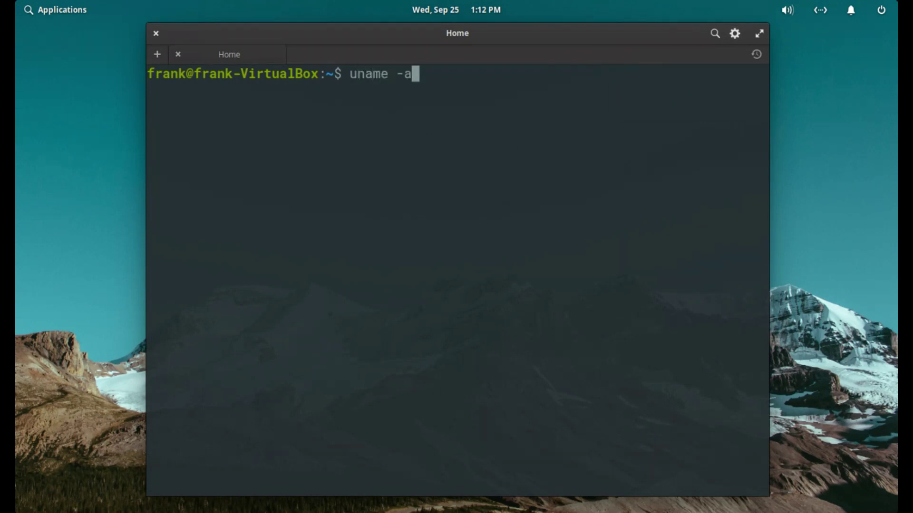
key(Return)
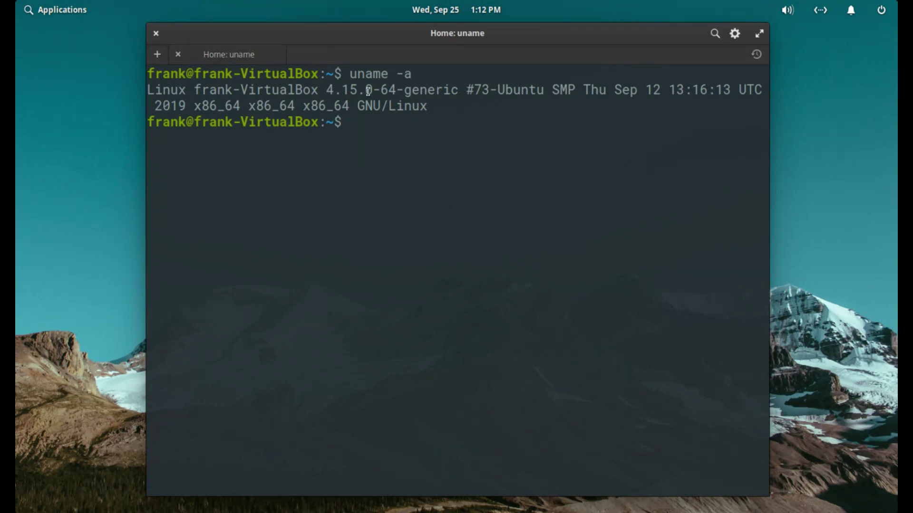
Select the kernel version 4.15.0-64-generic in the output, then dismiss the context menu and style popover
drag(326, 92, 458, 89)
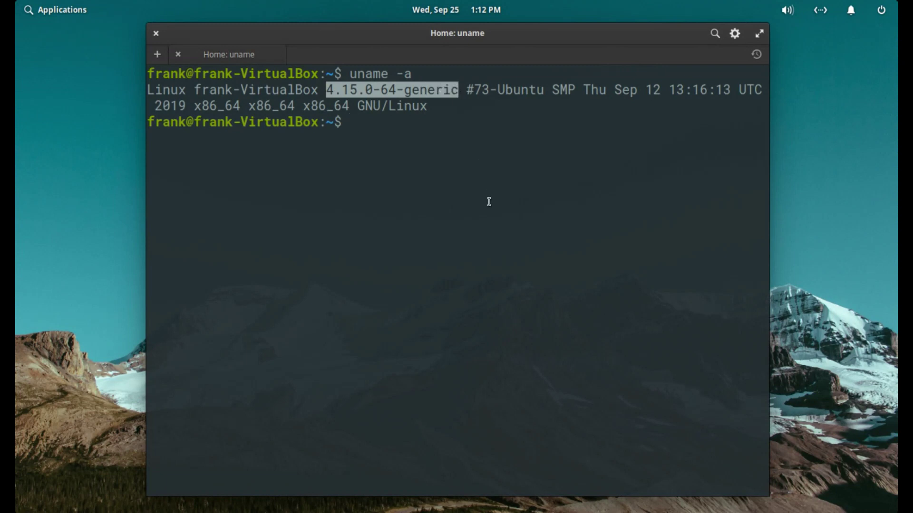
click(429, 189)
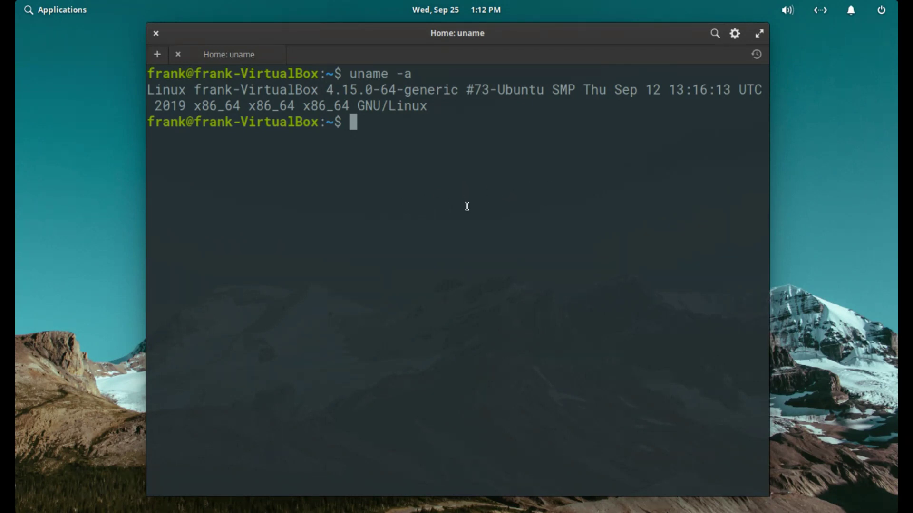
right_click(442, 149)
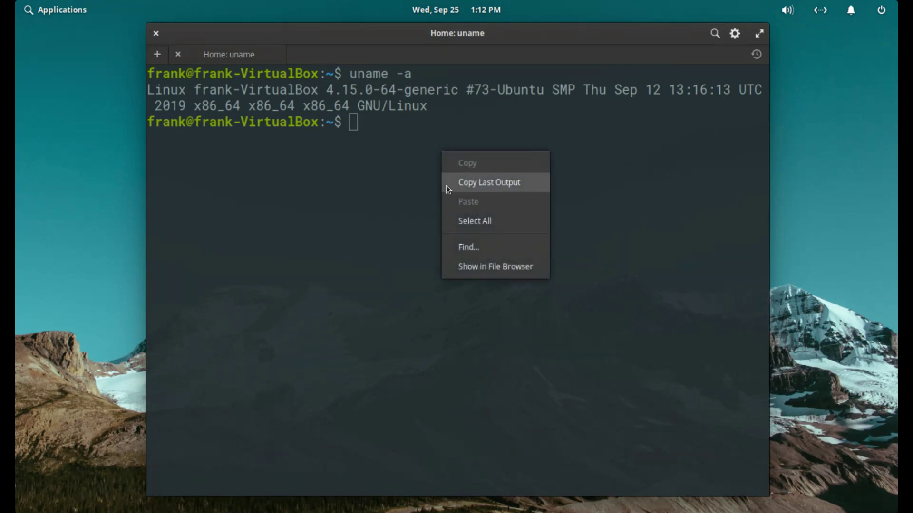
click(390, 266)
click(734, 34)
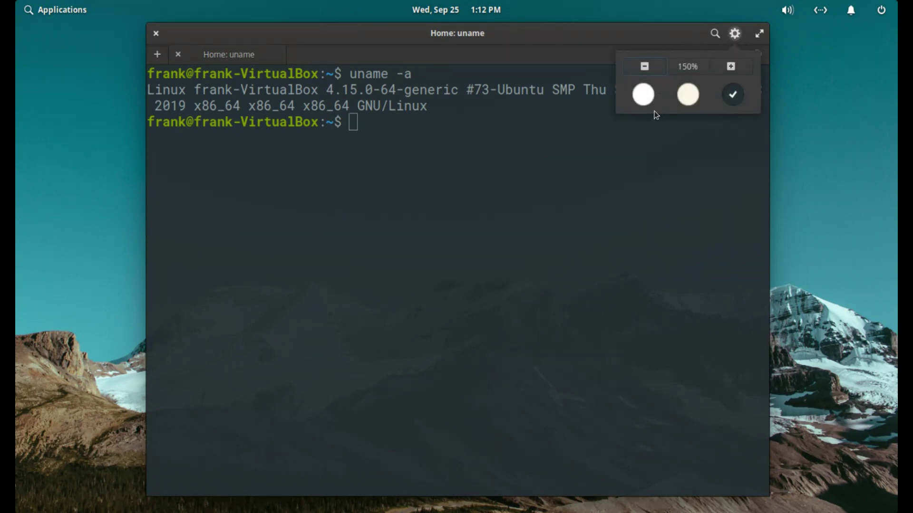
click(540, 170)
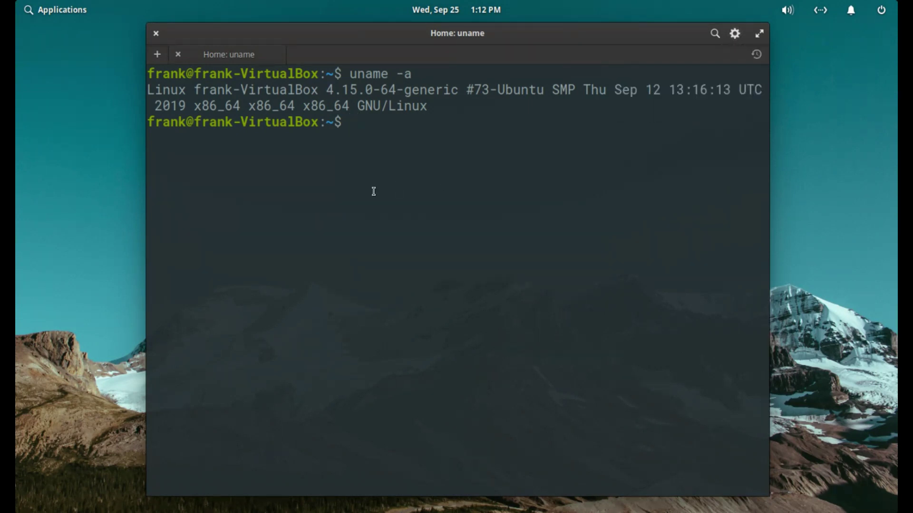
Close Terminal and launch AppCenter from the dock as a non-maximized window
click(156, 33)
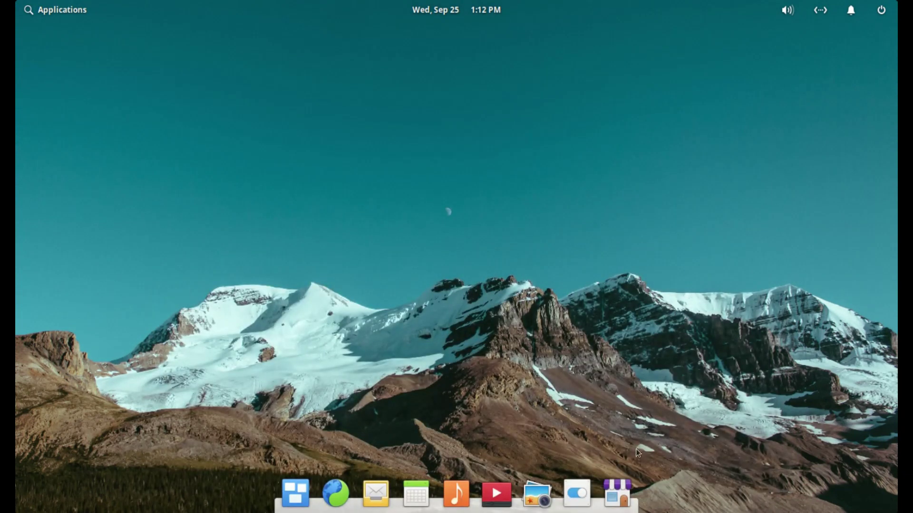
click(617, 493)
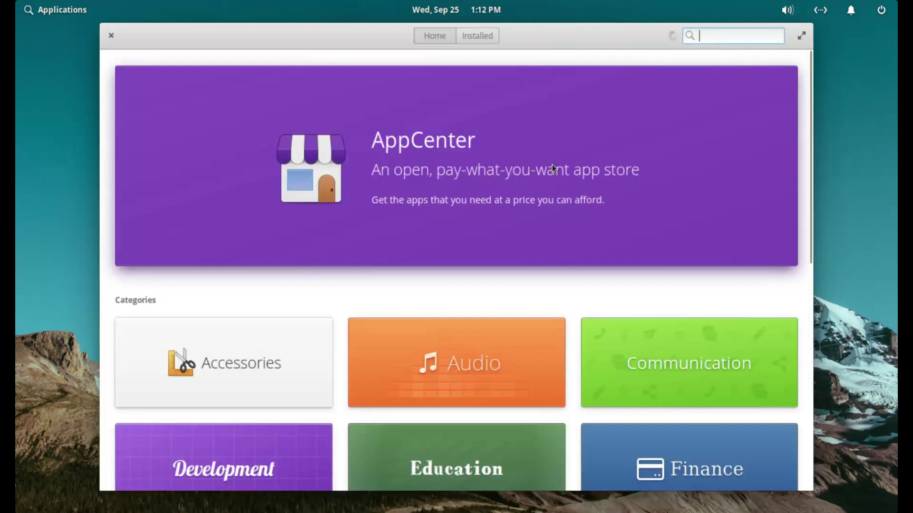
drag(526, 31, 499, 6)
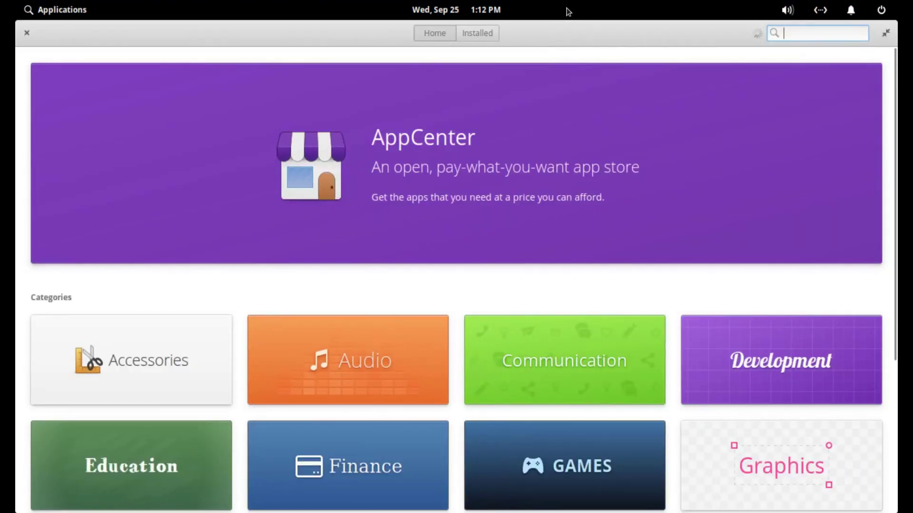
mouse_move(564, 29)
mouse_down()
mouse_move(561, 69)
mouse_move(555, 38)
mouse_up()
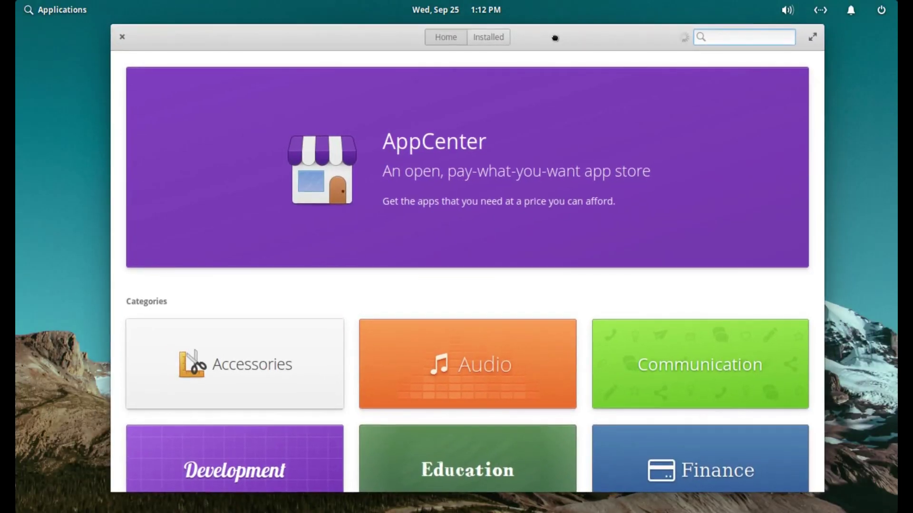
Scroll the Categories grid from Accessories down to Writing & Language
scroll(464, 323, down, 3)
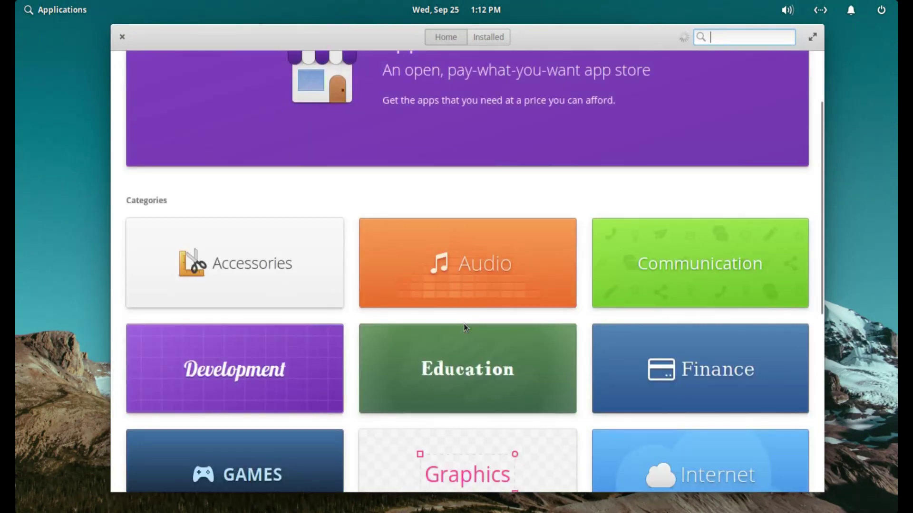
scroll(464, 323, down, 3)
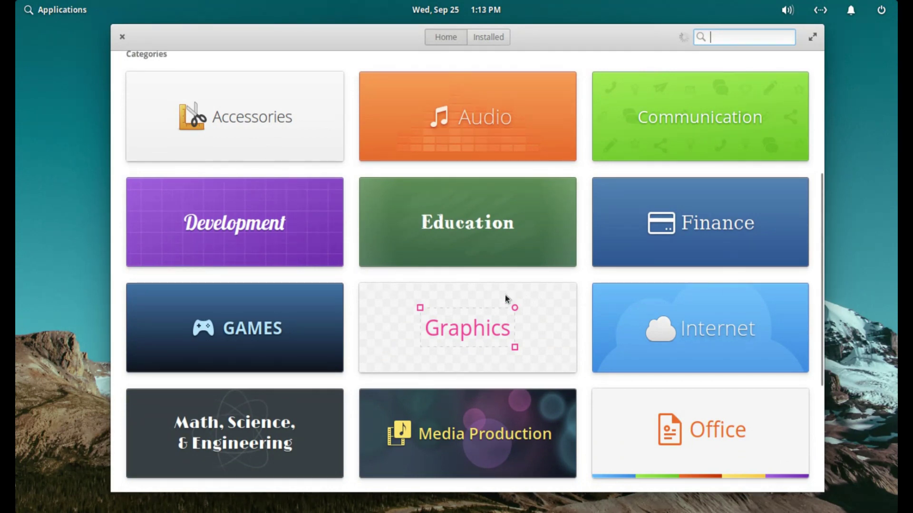
scroll(503, 294, down, 2)
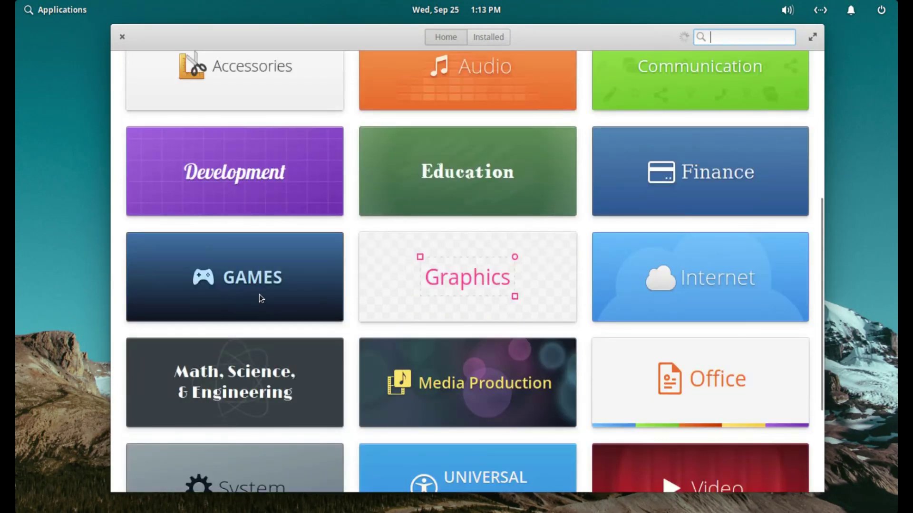
scroll(261, 298, down, 2)
scroll(259, 294, down, 2)
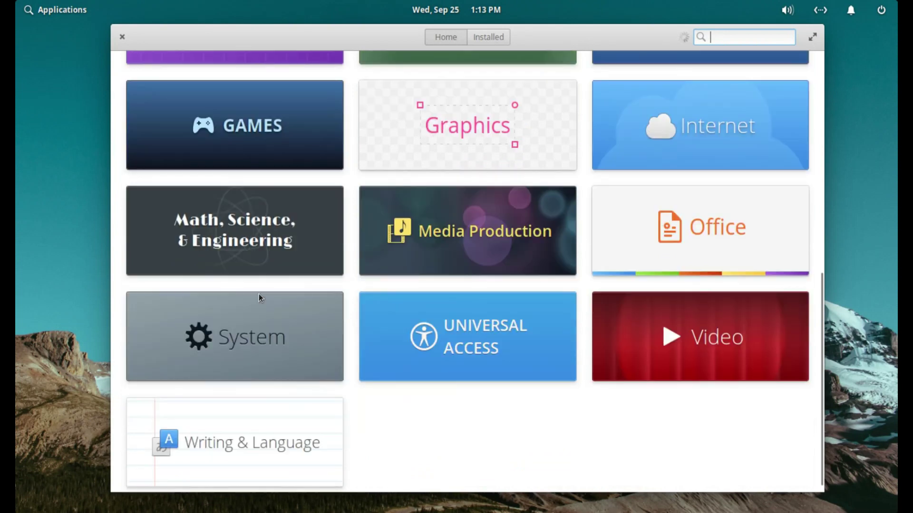
Open the Video category and scroll down through its app list
click(646, 347)
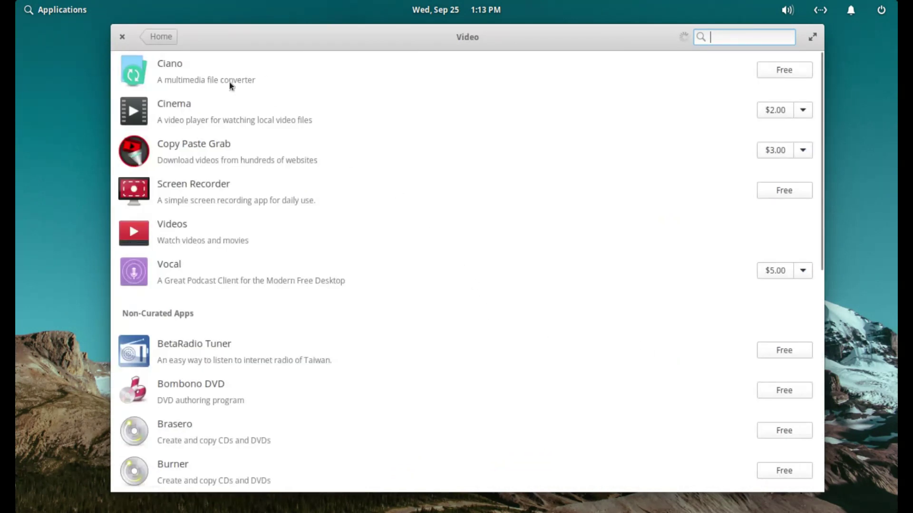
scroll(289, 228, down, 4)
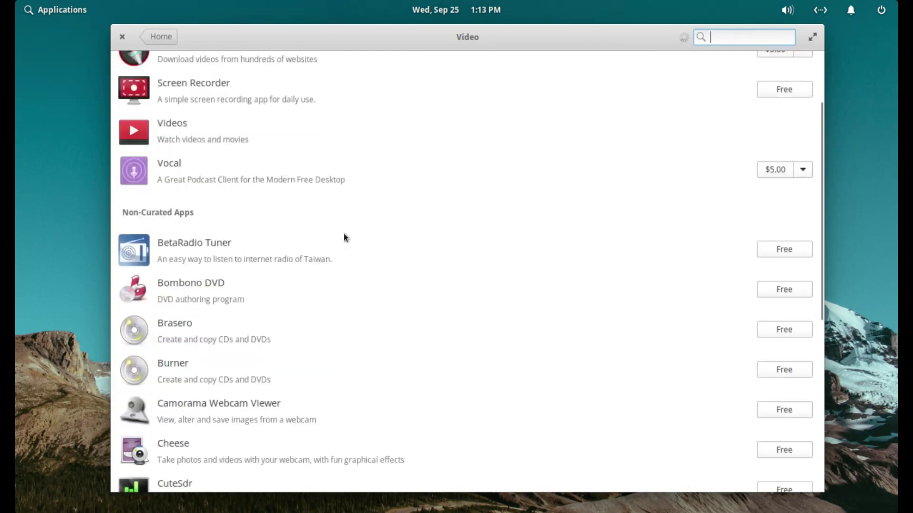
scroll(347, 234, down, 4)
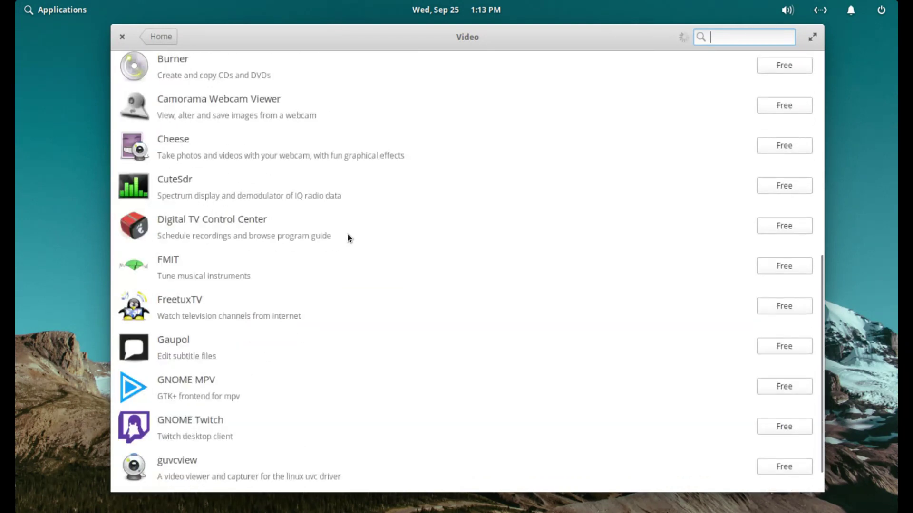
scroll(348, 234, down, 7)
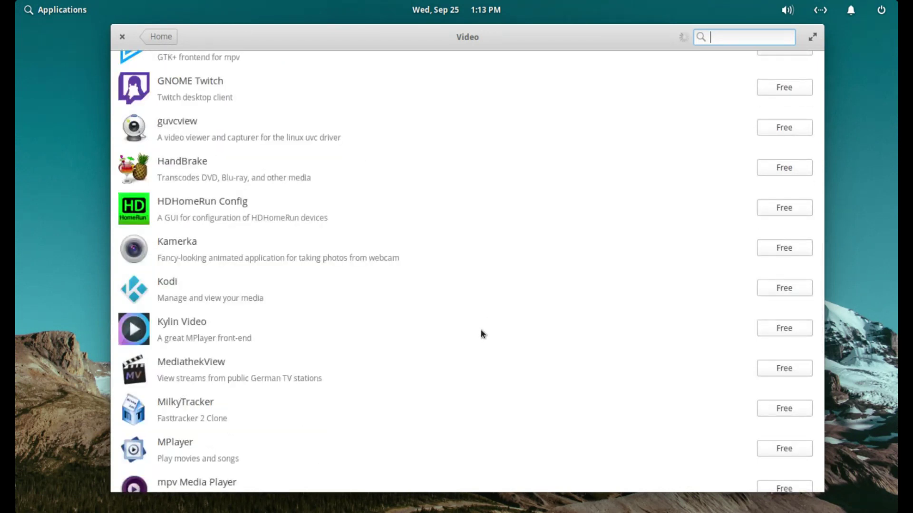
scroll(485, 326, down, 6)
scroll(485, 321, down, 10)
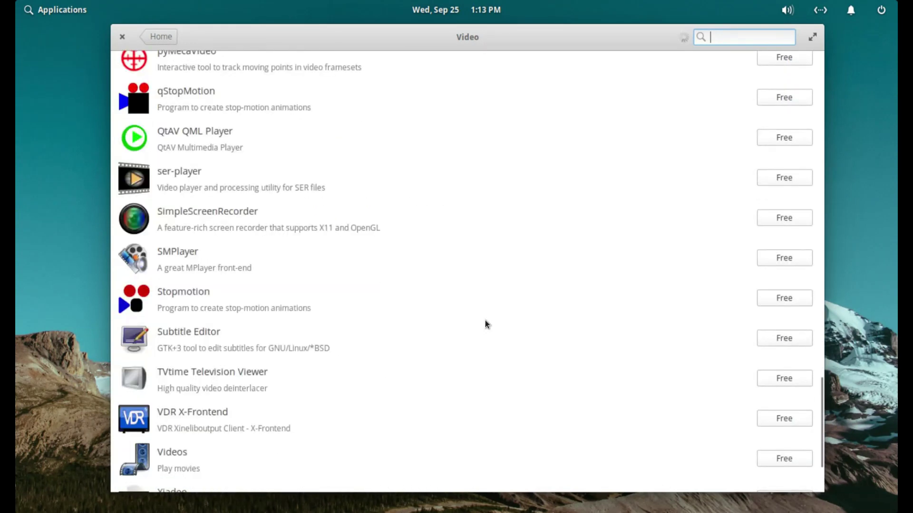
scroll(482, 315, down, 1)
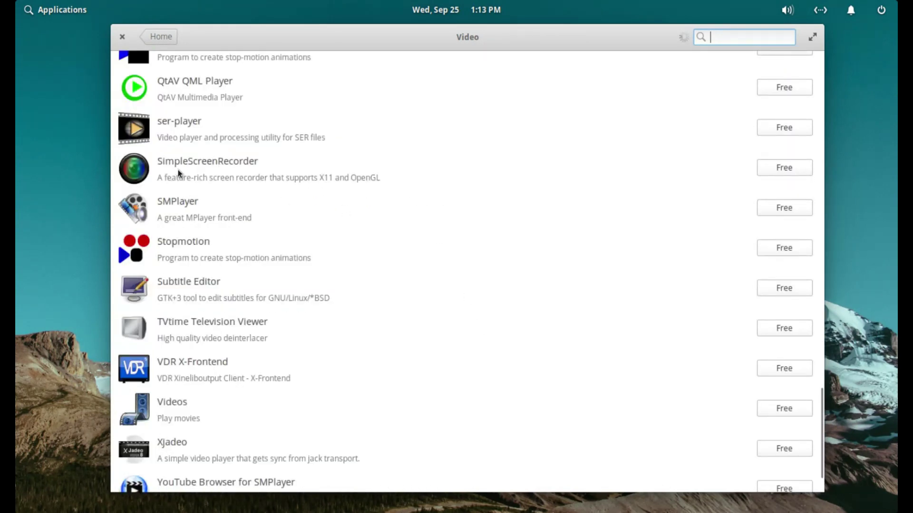
scroll(413, 318, down, 1)
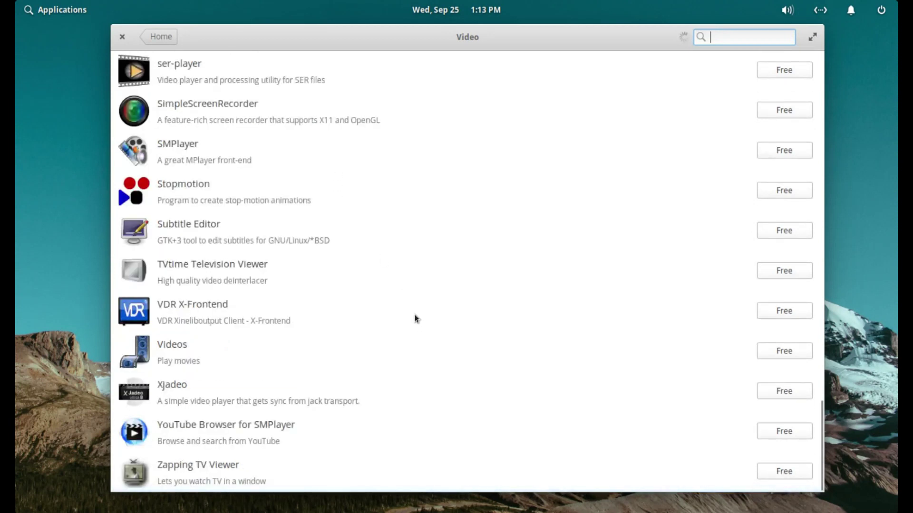
Scroll back to the top of the Video list and close AppCenter
scroll(408, 321, up, 1)
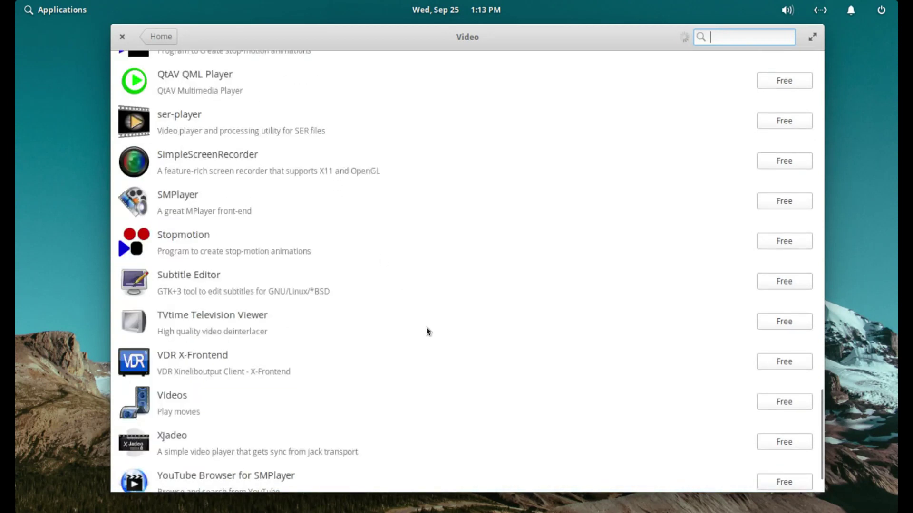
scroll(427, 326, up, 1)
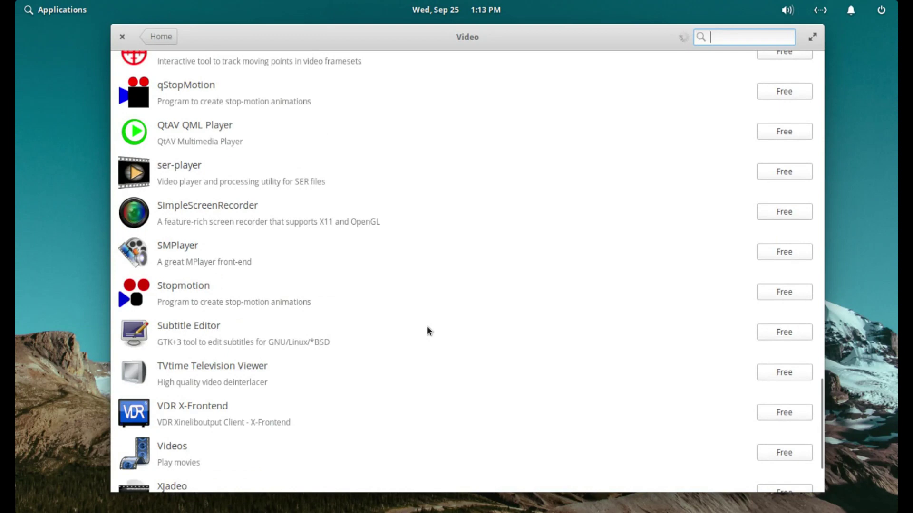
scroll(427, 326, up, 4)
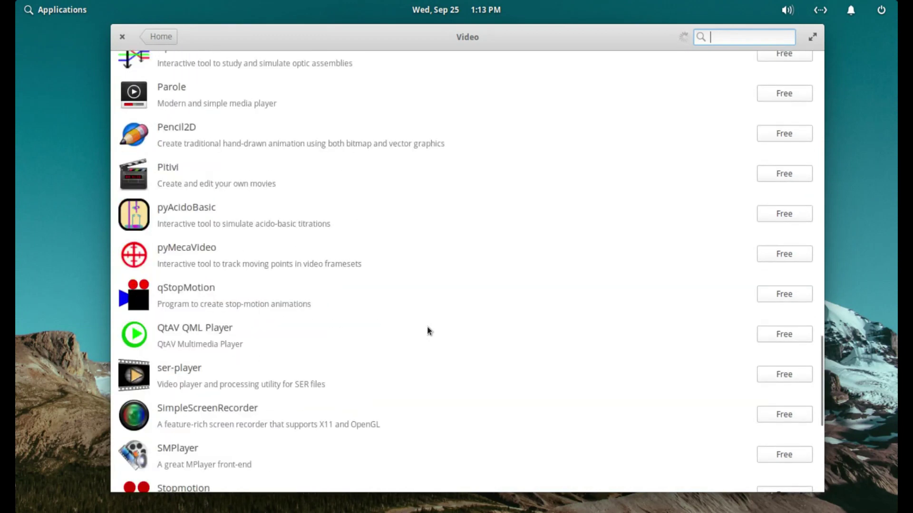
scroll(427, 326, up, 6)
scroll(427, 326, up, 4)
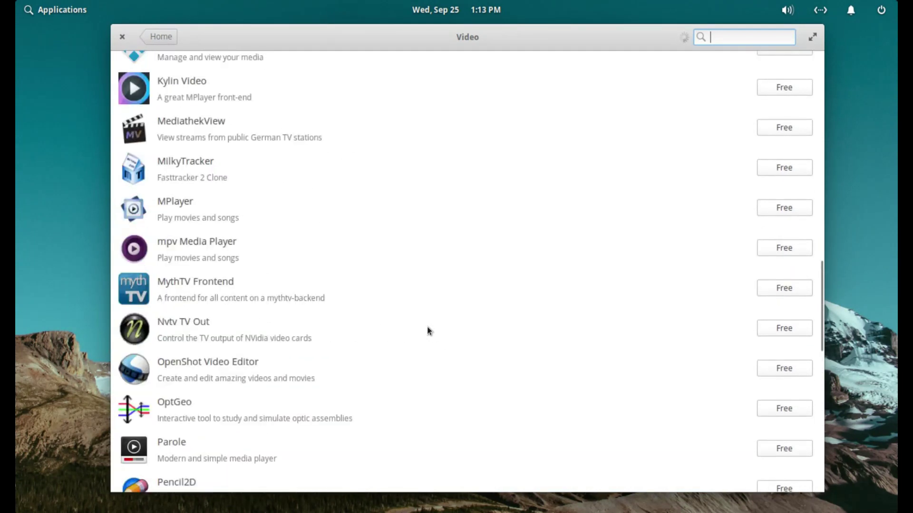
scroll(427, 327, up, 9)
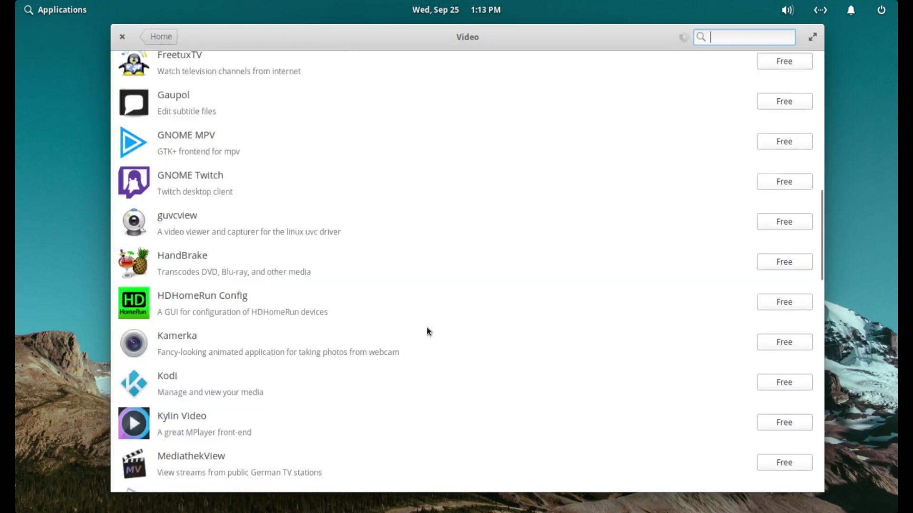
scroll(427, 327, up, 8)
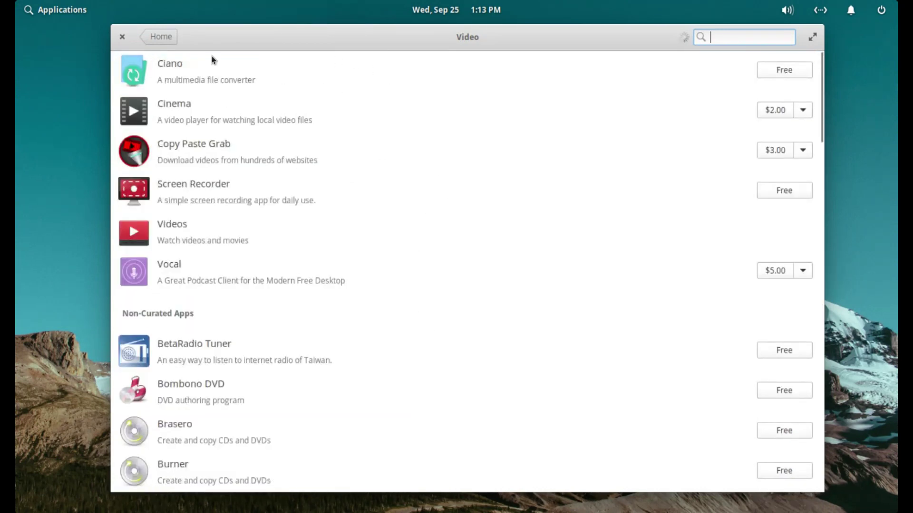
click(122, 38)
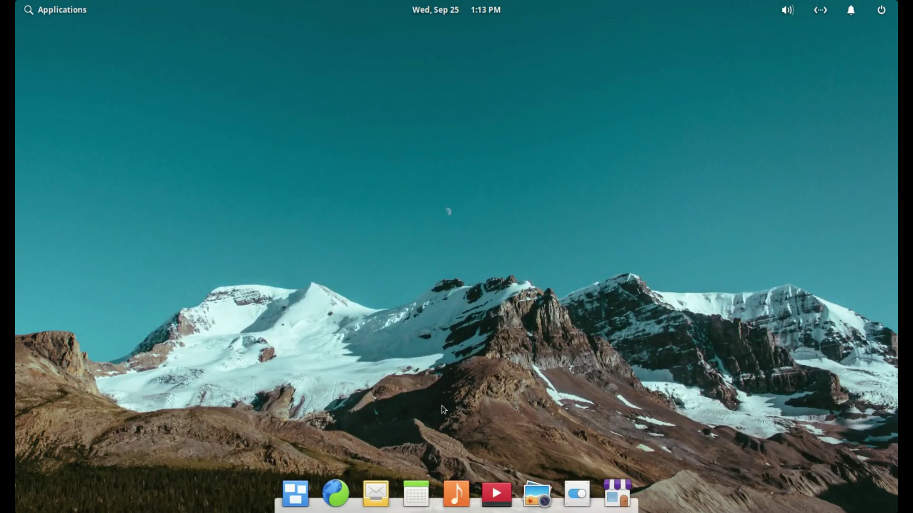
Open Terminal from the applications list and run 'sudo apt install kdenlive'
click(60, 14)
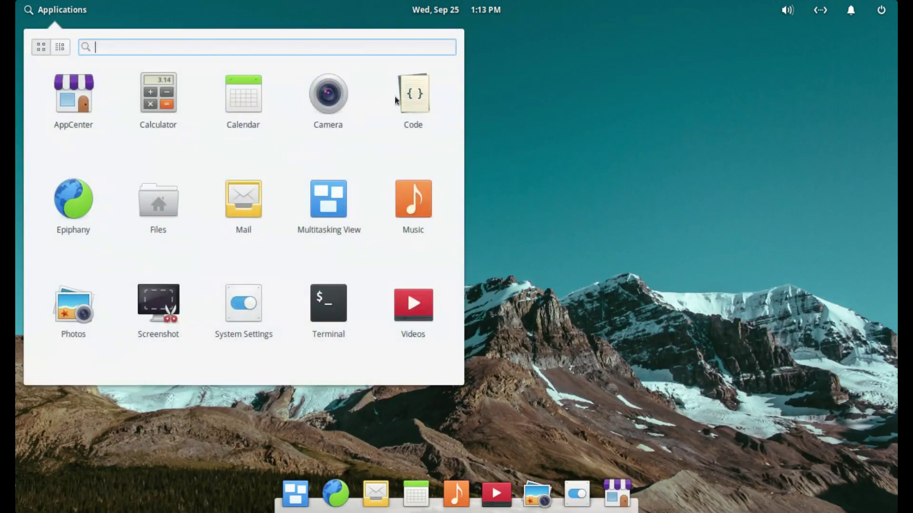
click(325, 297)
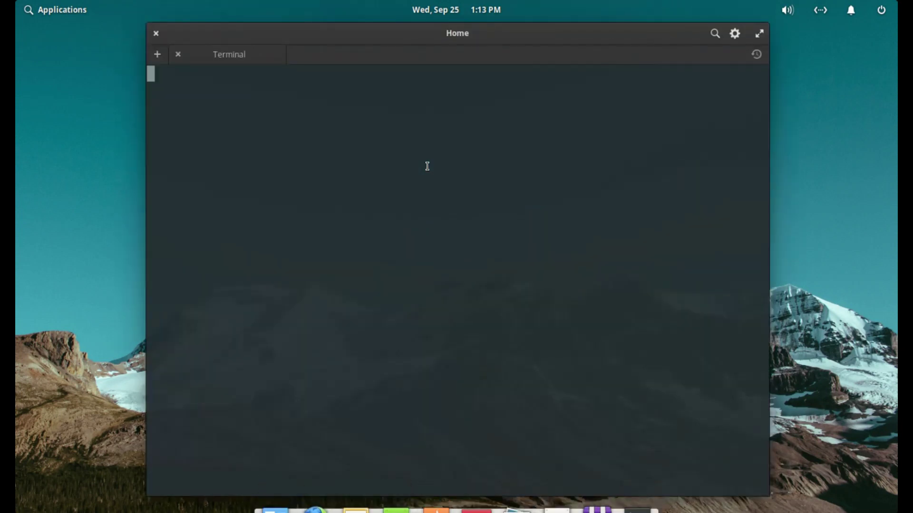
text(sudo apt )
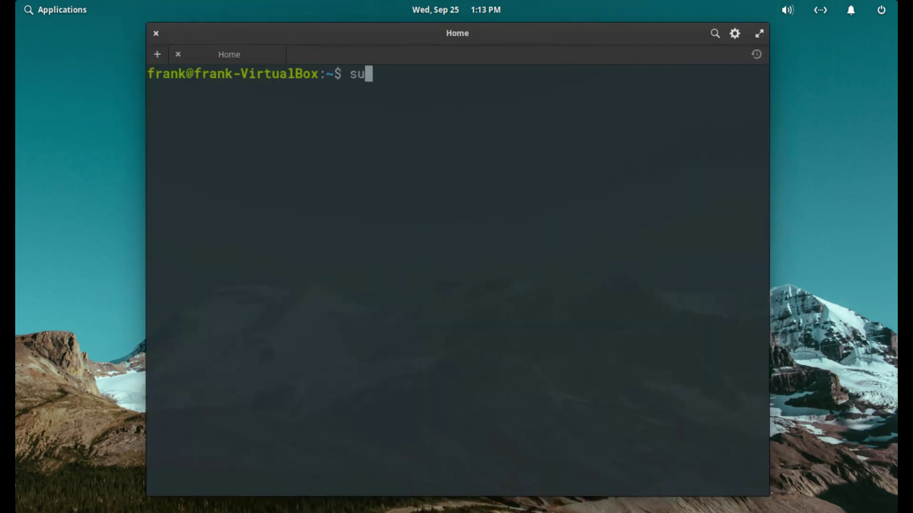
text(install )
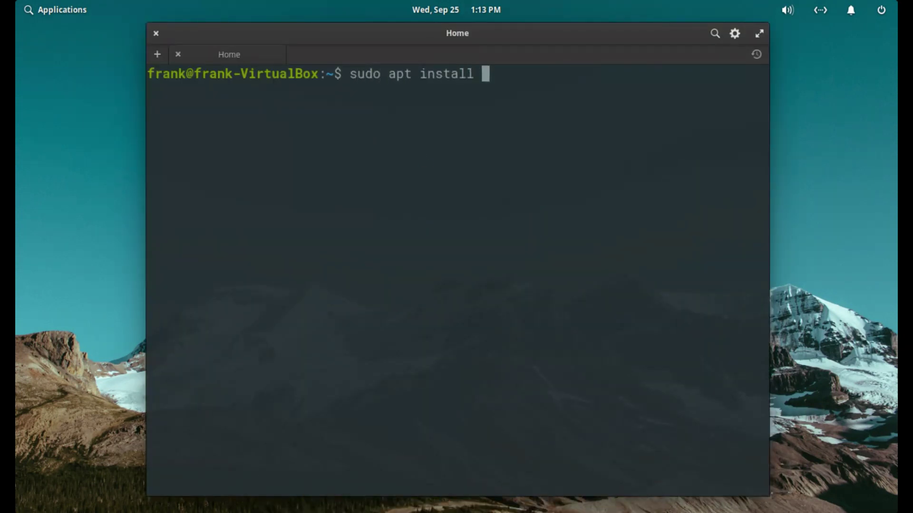
text(kdenlive)
key(Return)
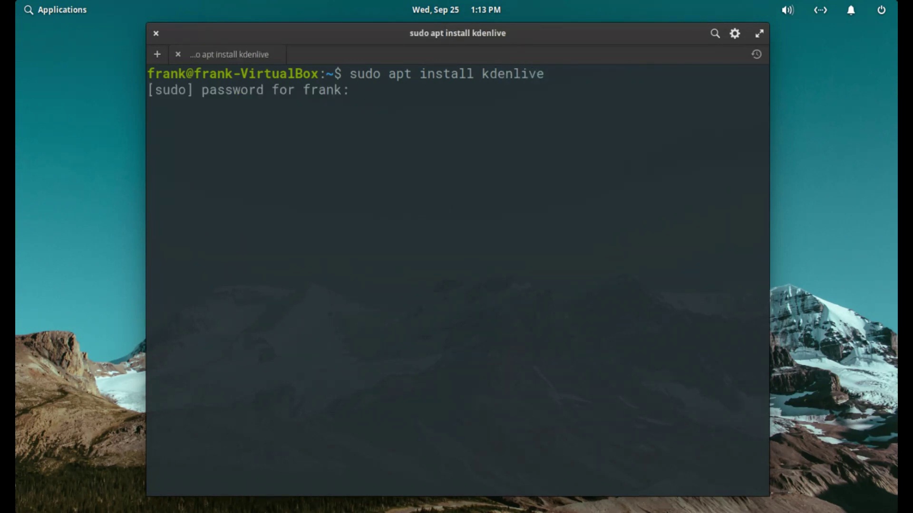
Enter the admin password and confirm installing the 244 new packages
text(***********)
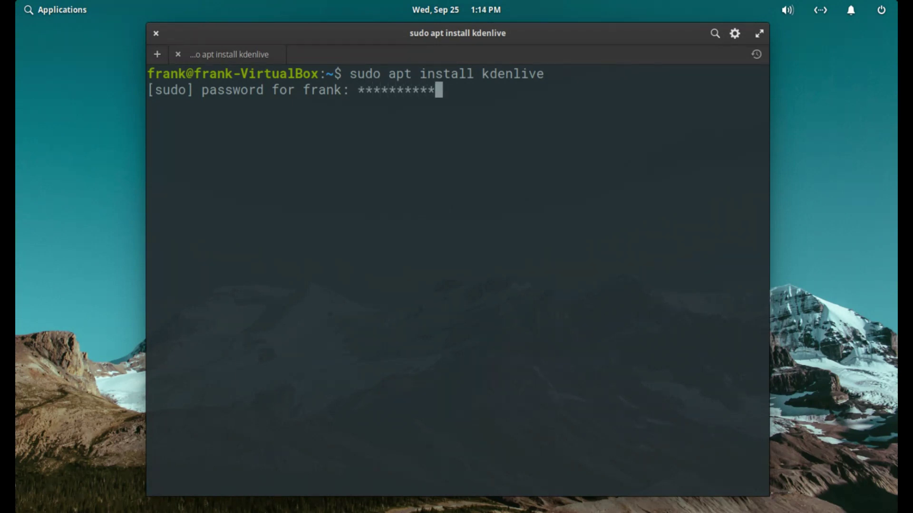
key(Return)
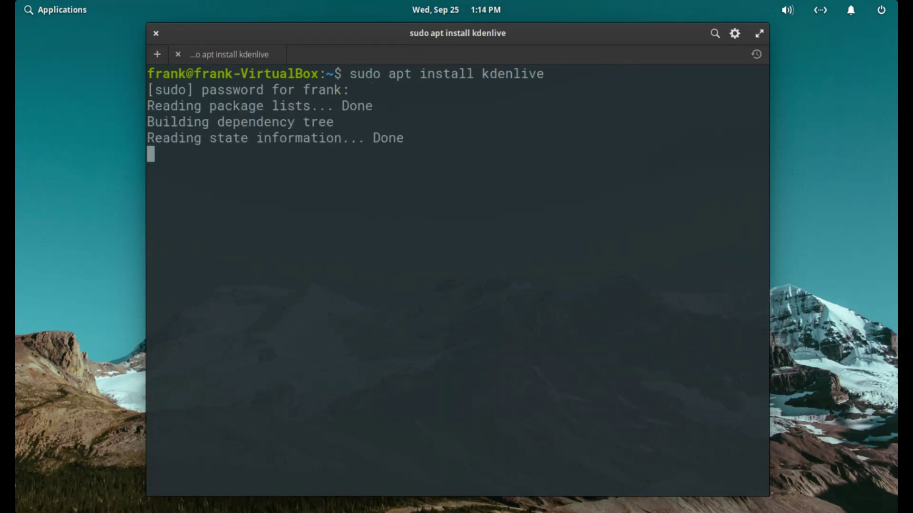
key(Return)
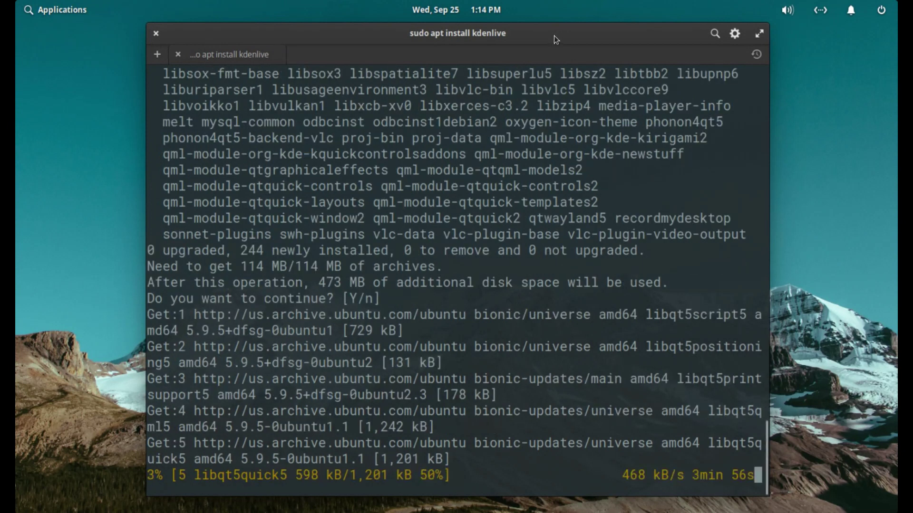
Shrink the Terminal window so the dock shows, nudge it left and down, then open its window menu
drag(766, 494, 799, 436)
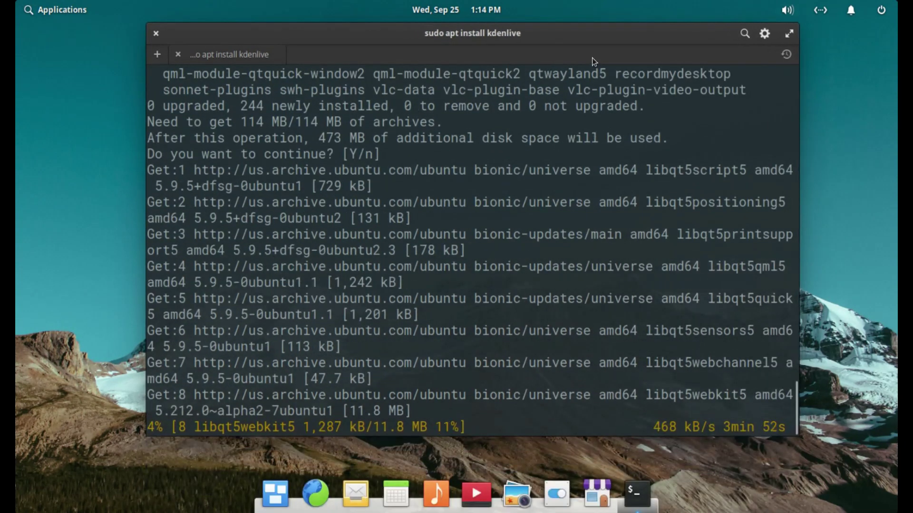
drag(590, 33, 577, 45)
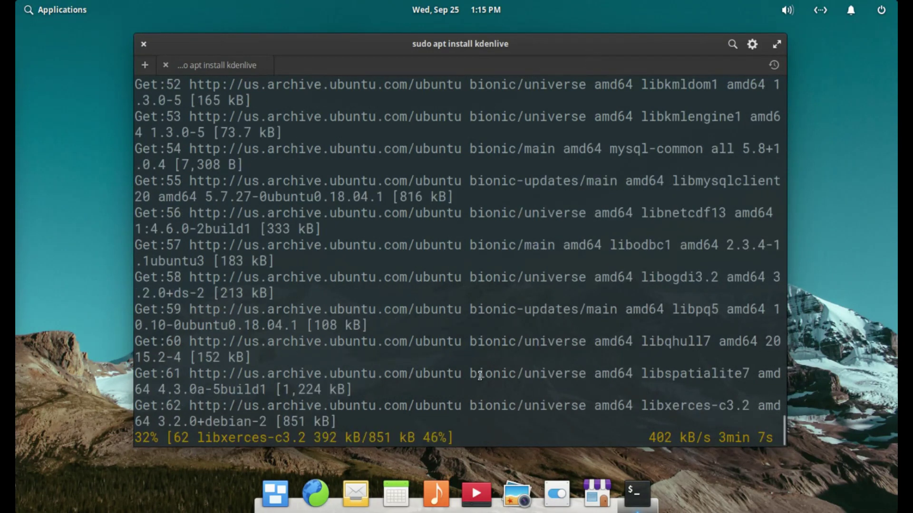
right_click(582, 39)
Minimize Terminal and switch the Applications menu to category view
click(592, 53)
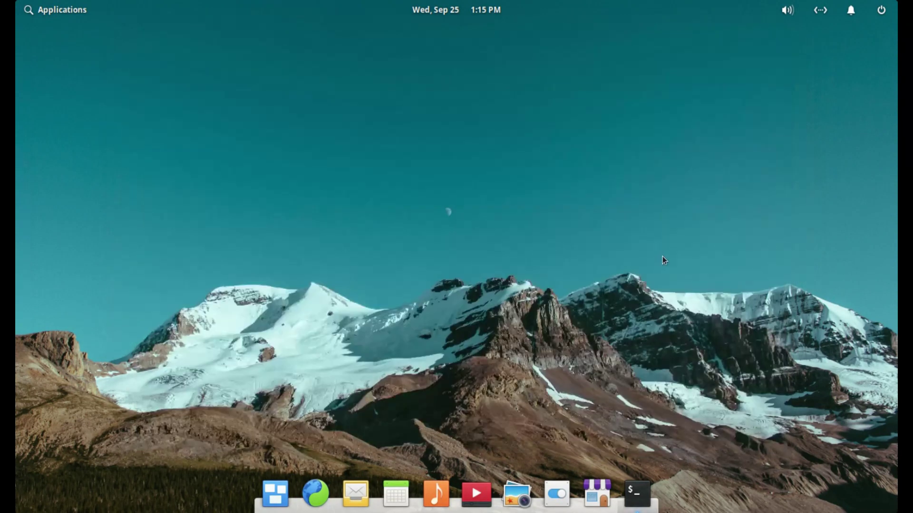
click(74, 7)
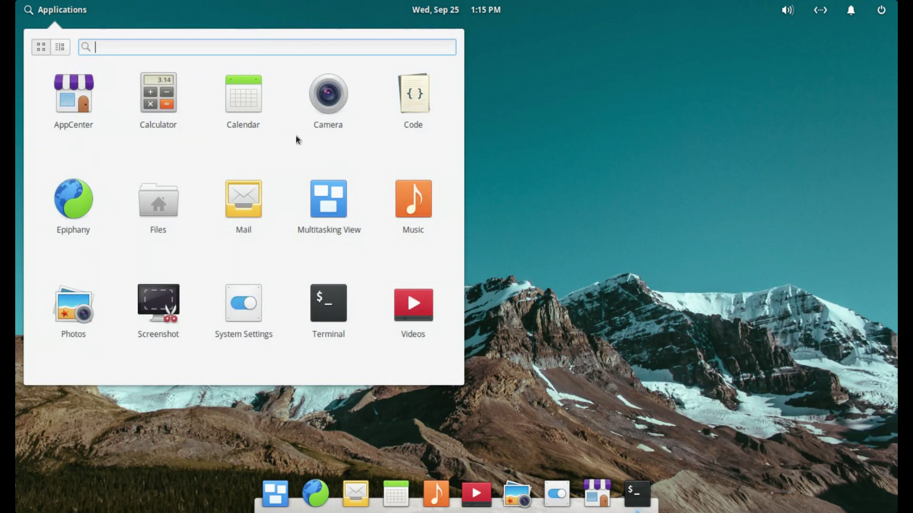
click(58, 48)
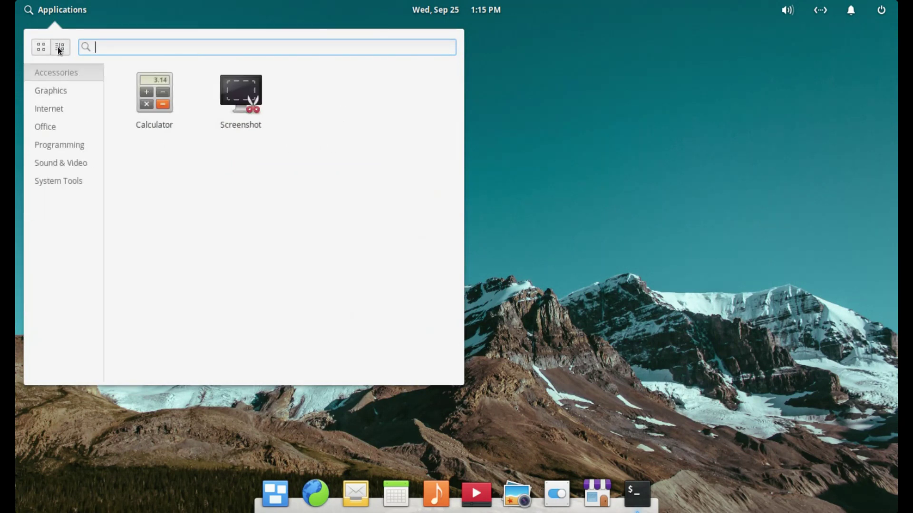
Browse Accessories, Graphics, Internet, Office, Programming, Sound & Video and System Tools, then close the menu
click(64, 90)
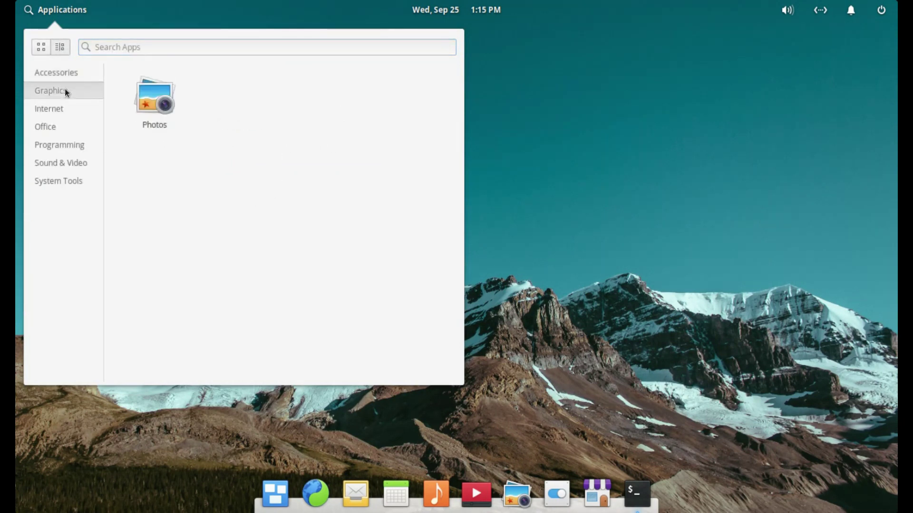
click(67, 72)
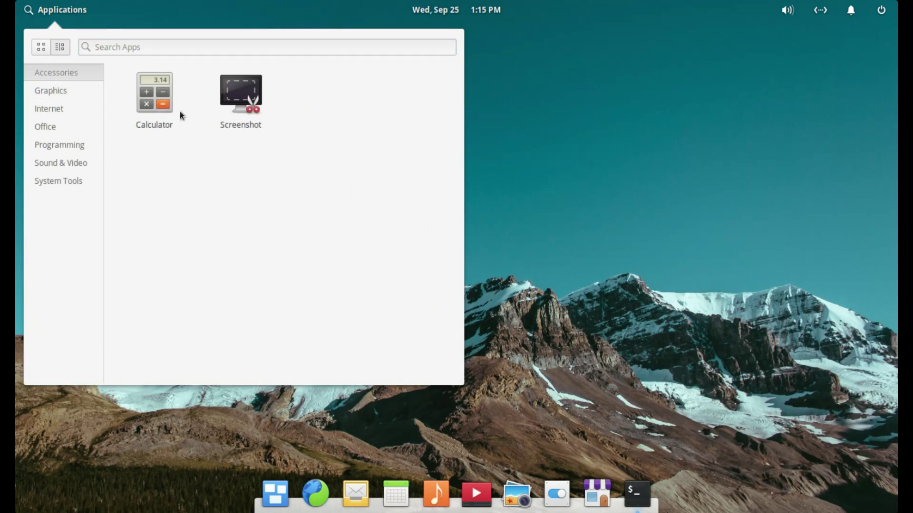
click(74, 95)
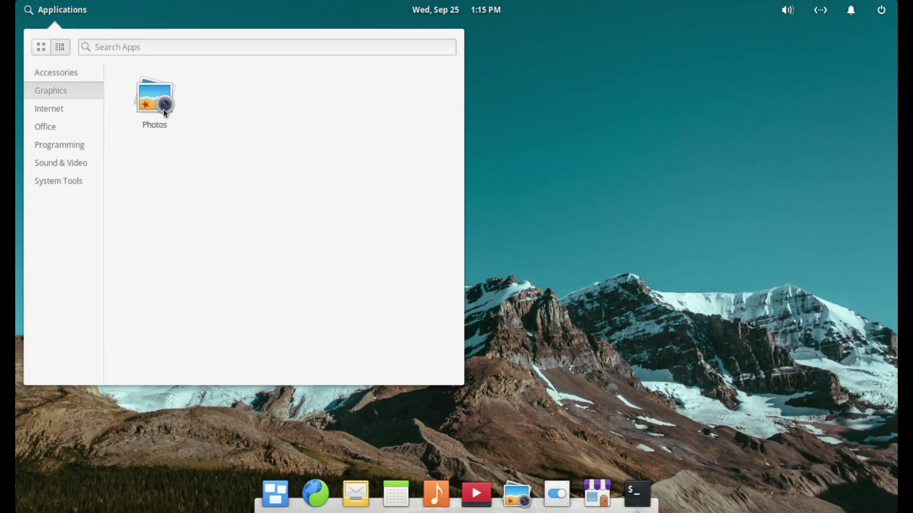
click(59, 110)
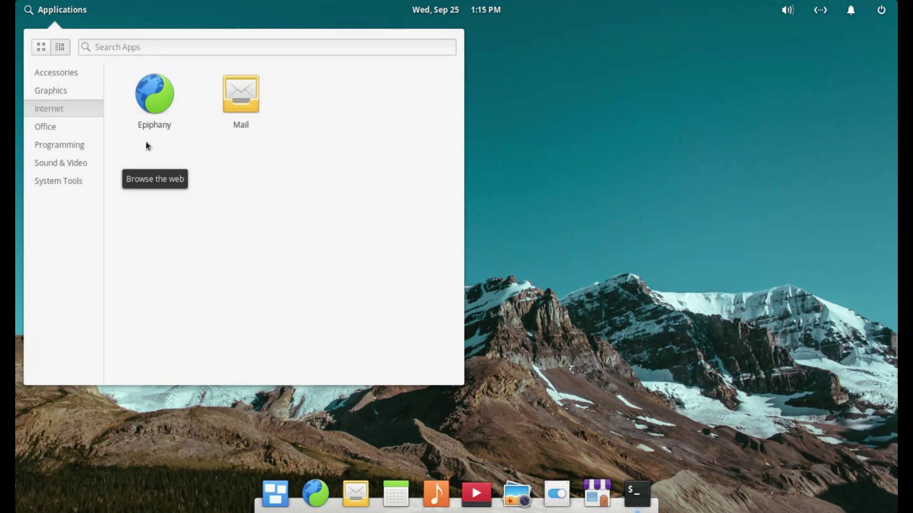
click(75, 128)
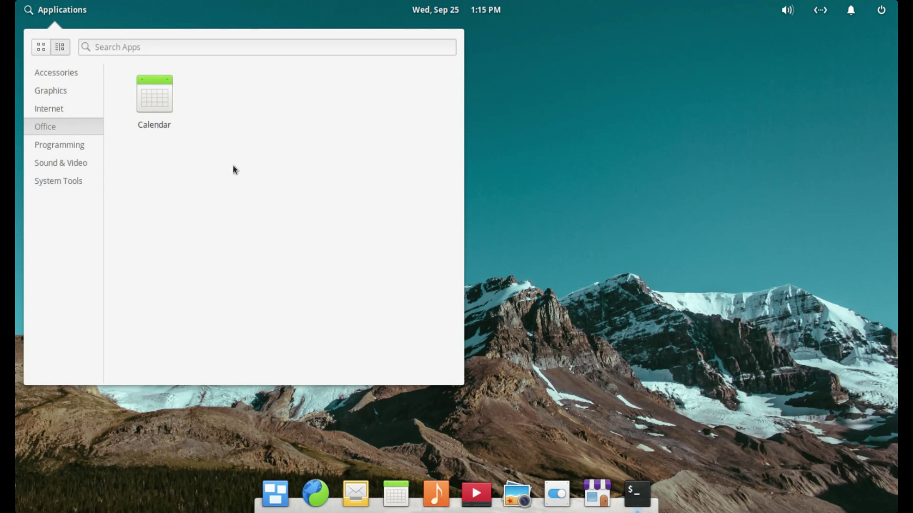
click(84, 147)
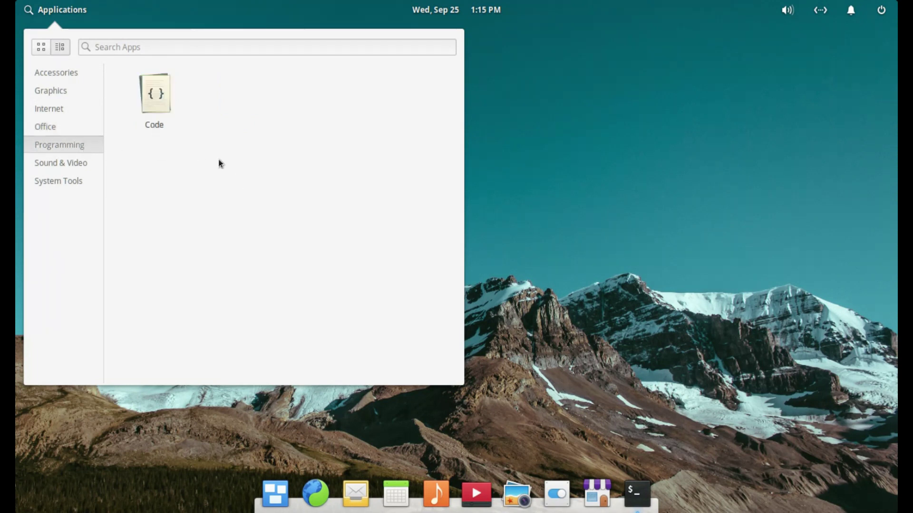
click(79, 165)
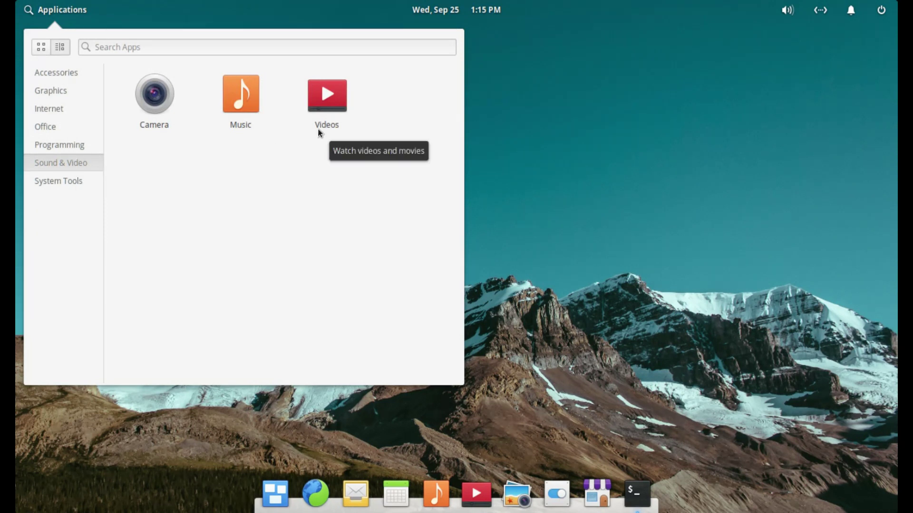
click(76, 182)
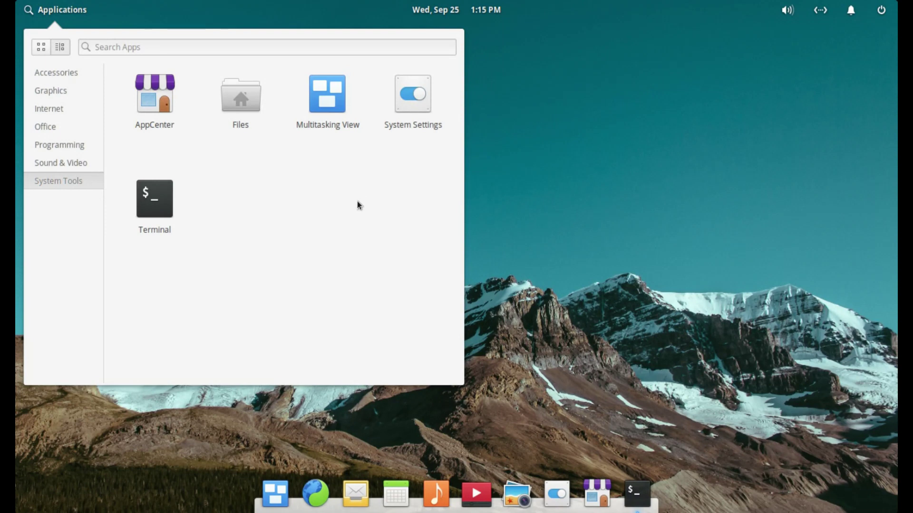
click(613, 193)
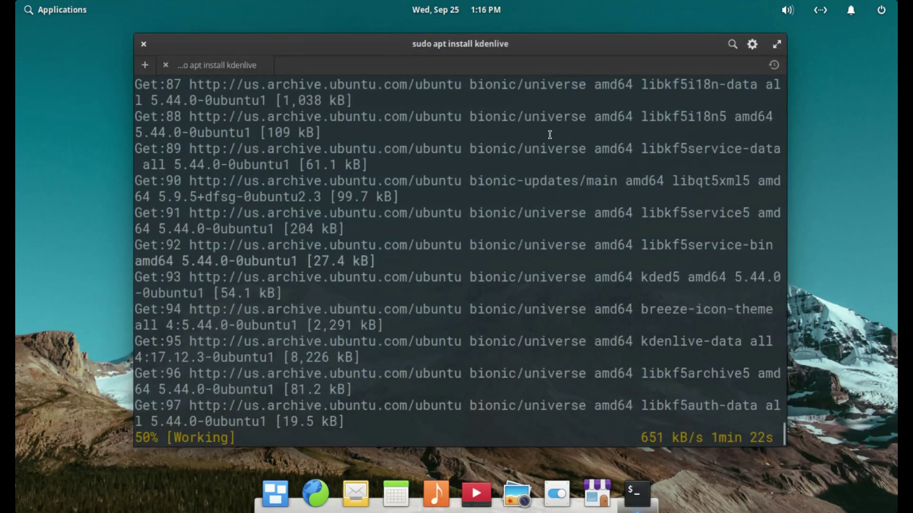
Abort the kdenlive download with Ctrl+C and clear the screen after a mistyped 'cldear'
drag(548, 43, 543, 36)
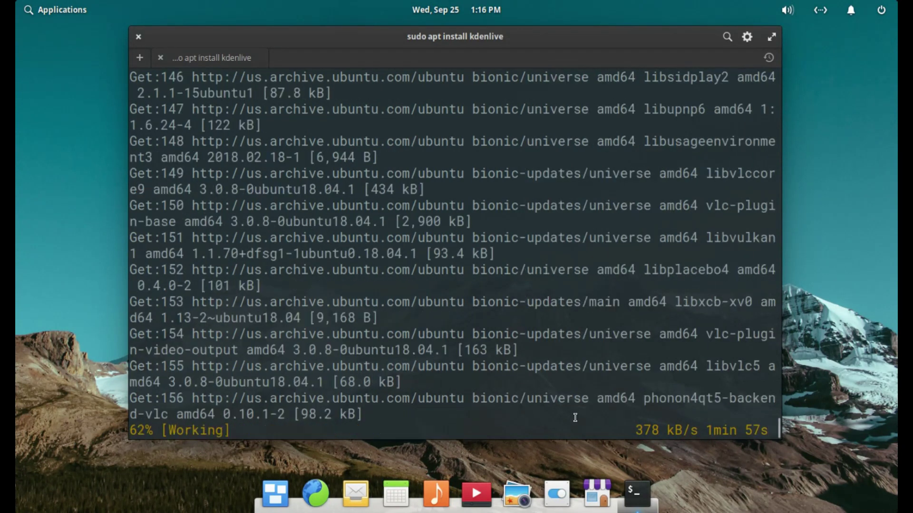
key(ctrl+c)
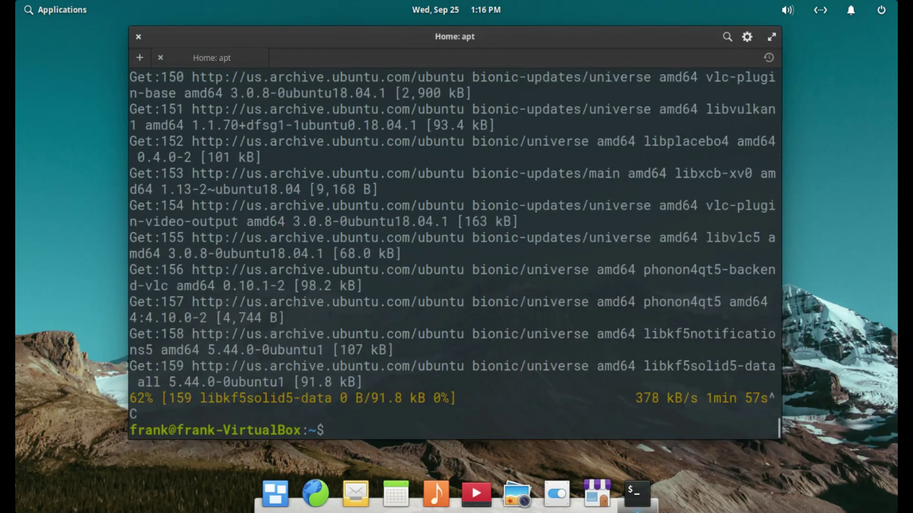
text(cldear)
key(Return)
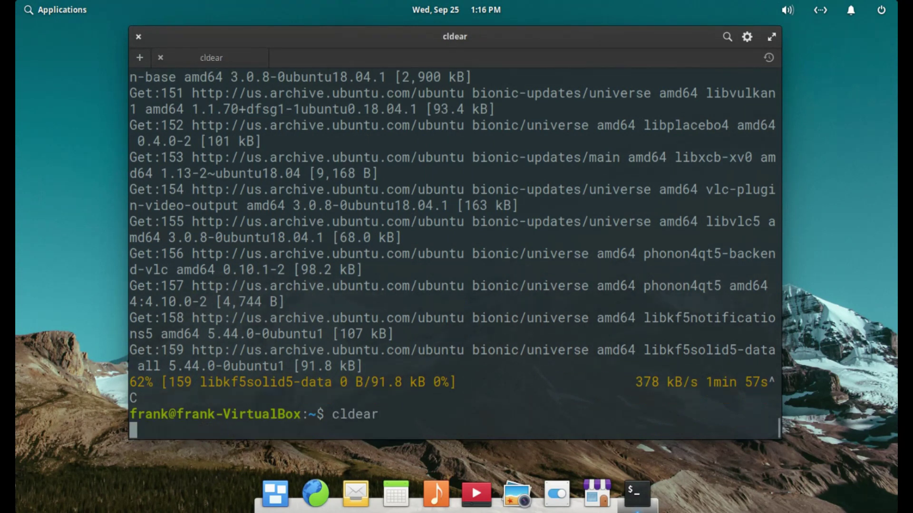
text(cle)
text(ar)
key(Return)
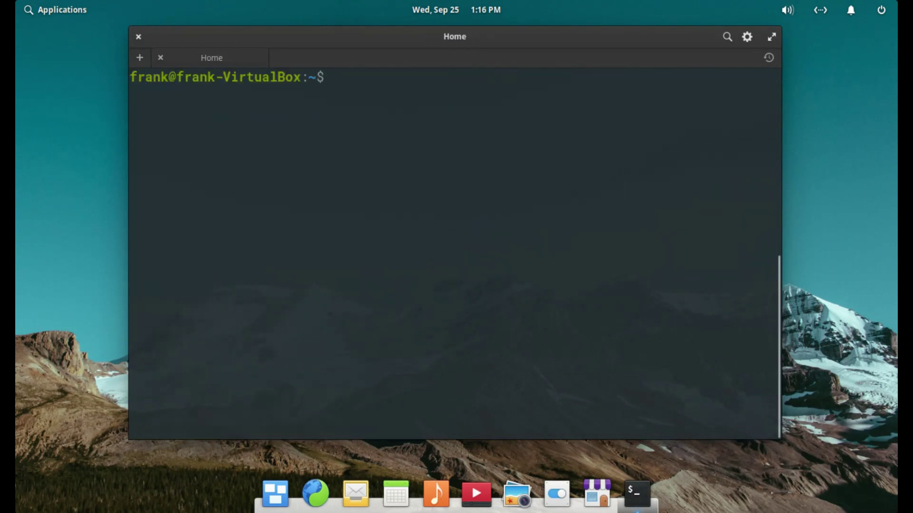
Launch htop in Terminal and nudge the window slightly left
text(htop)
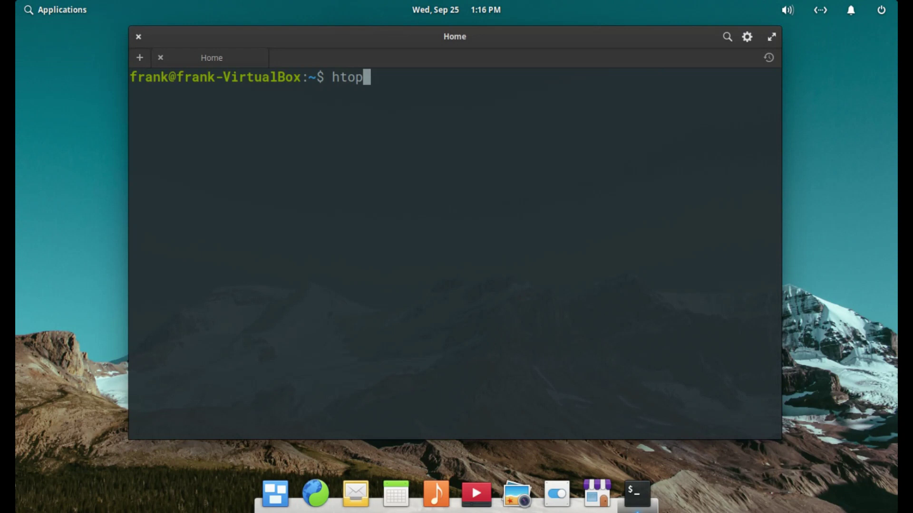
key(Return)
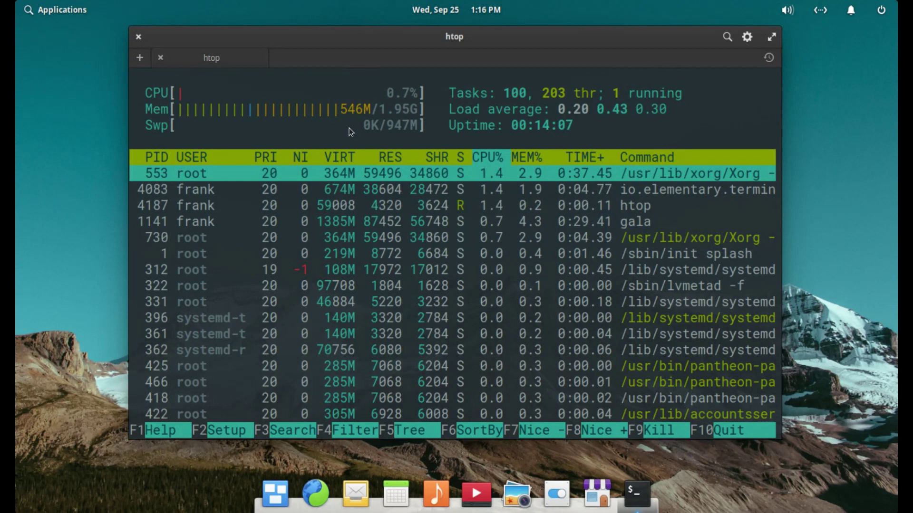
drag(563, 46, 552, 43)
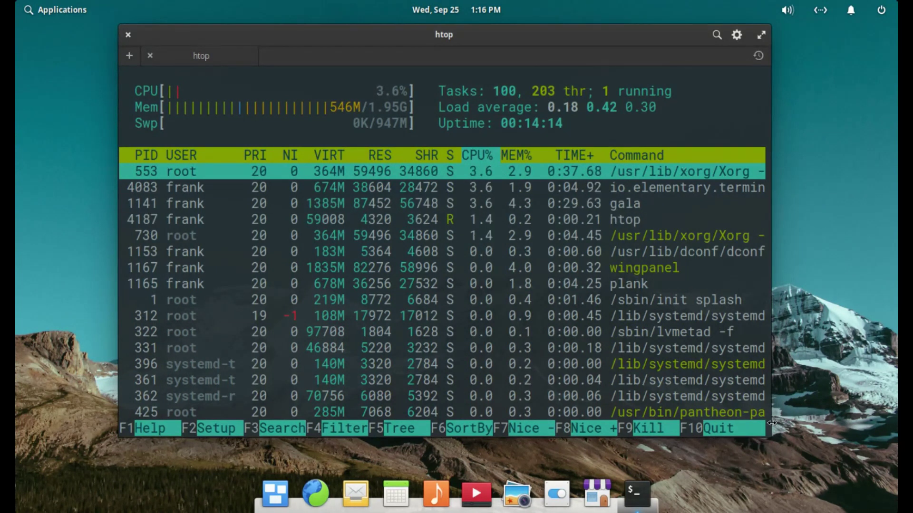
Narrow the htop window, shift it right, then close Terminal to trigger the quit warning
drag(771, 436, 739, 445)
drag(593, 35, 613, 33)
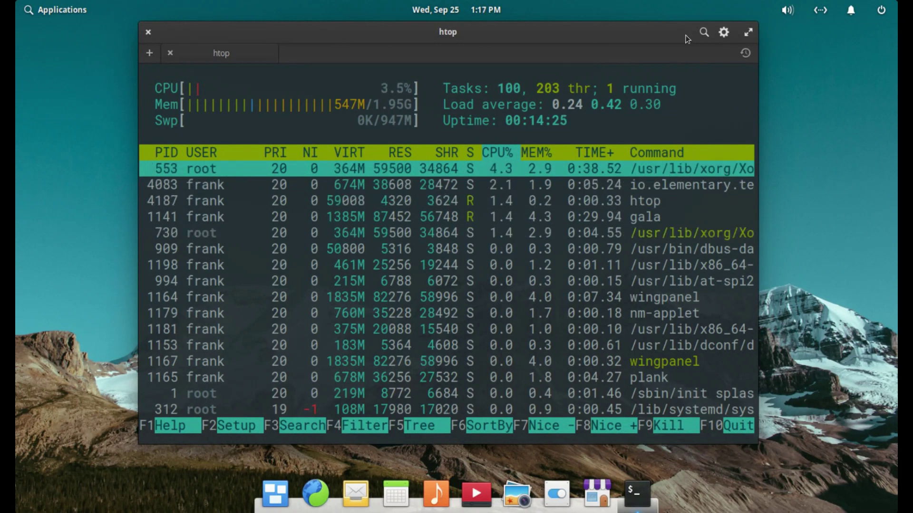
click(149, 33)
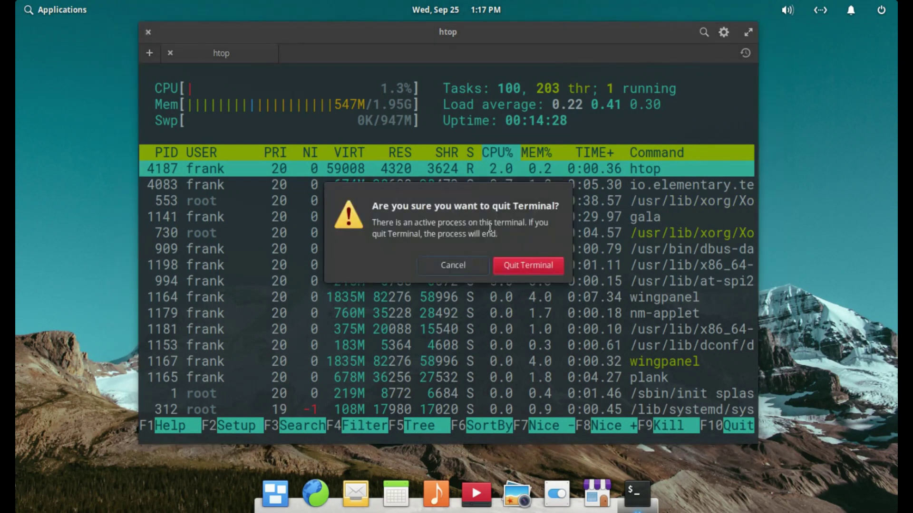